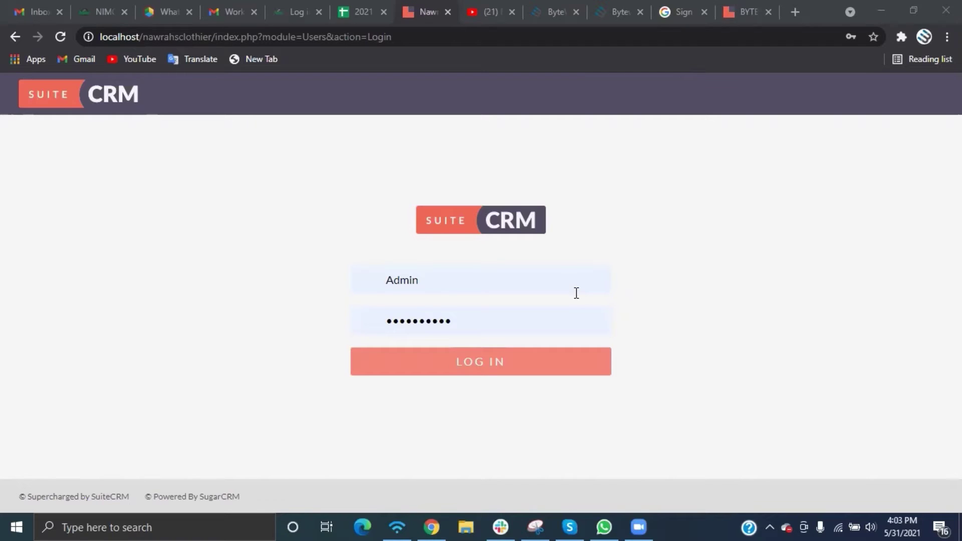
Sign in to SuiteCRM and land on the dashboard
click(495, 367)
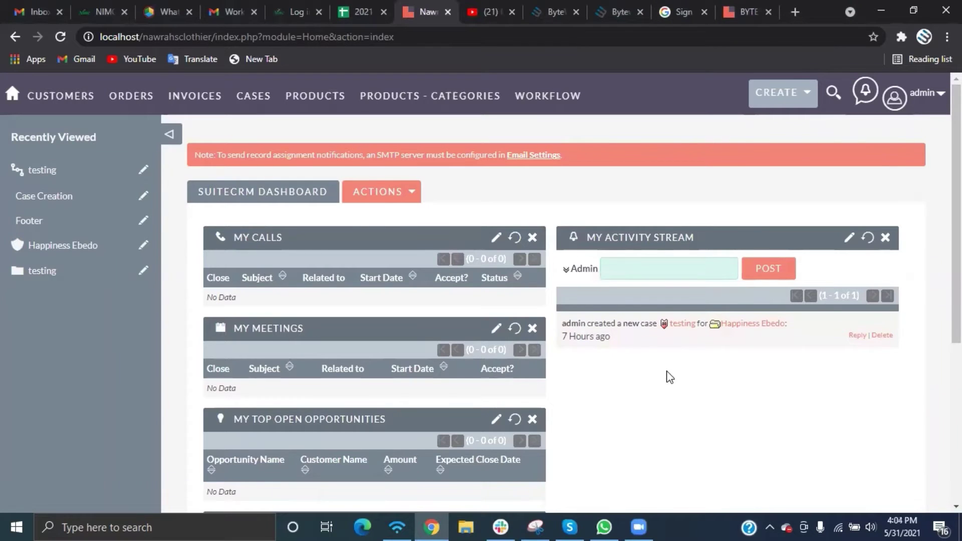
scroll(666, 375, down, 3)
scroll(669, 376, up, 3)
Go to Administration from the user menu and scroll down to the Email section
click(937, 94)
click(863, 171)
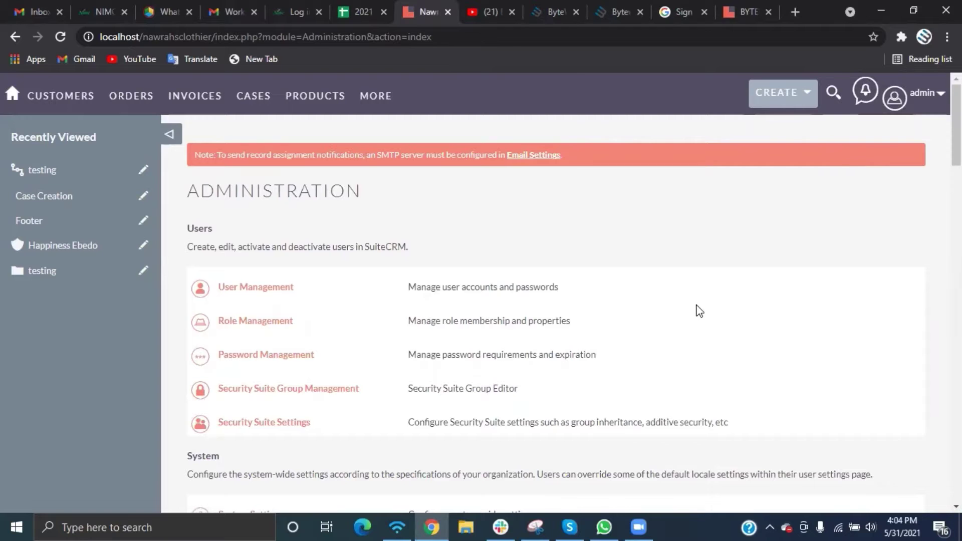
scroll(696, 309, down, 6)
scroll(698, 310, down, 8)
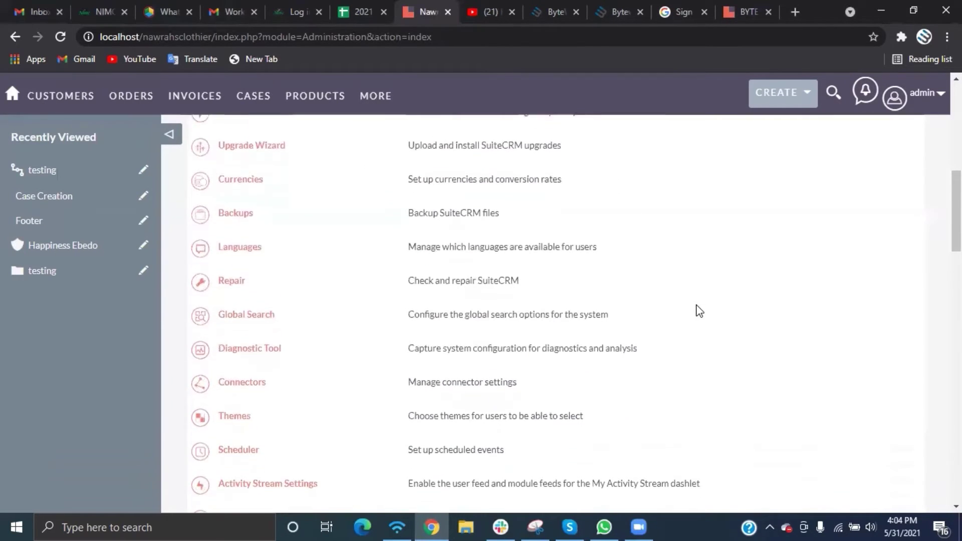
scroll(699, 311, down, 2)
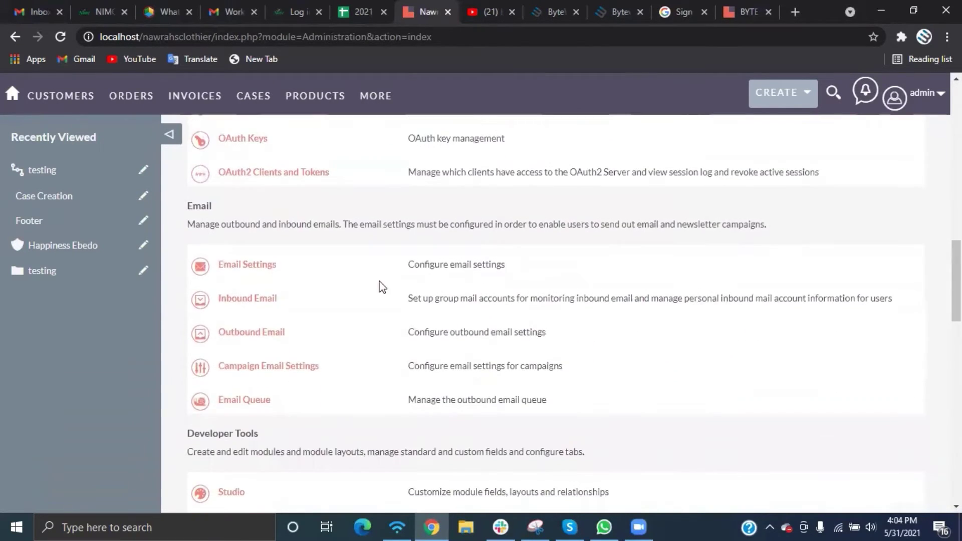
Open Email Settings and change the From Name to 'Nawrahs Clothier'
click(256, 264)
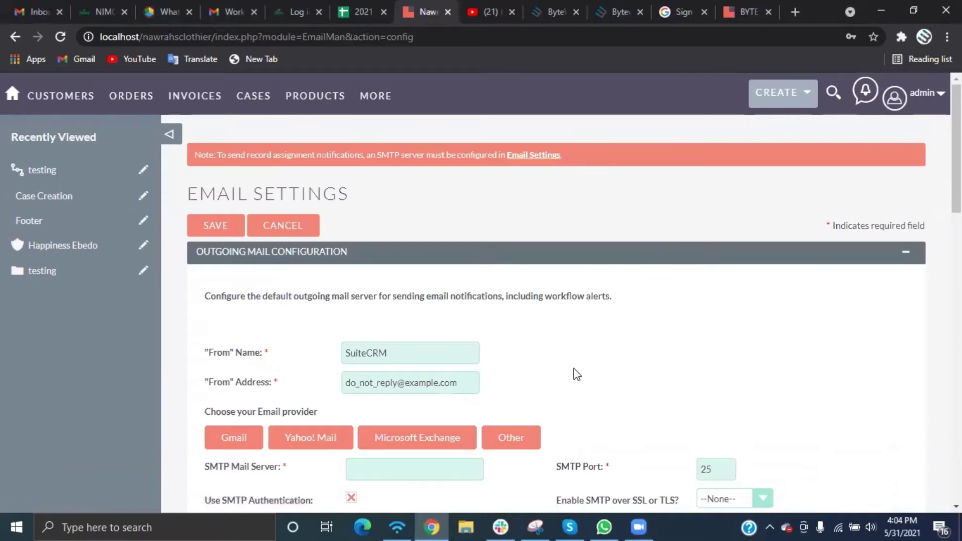
scroll(576, 374, down, 5)
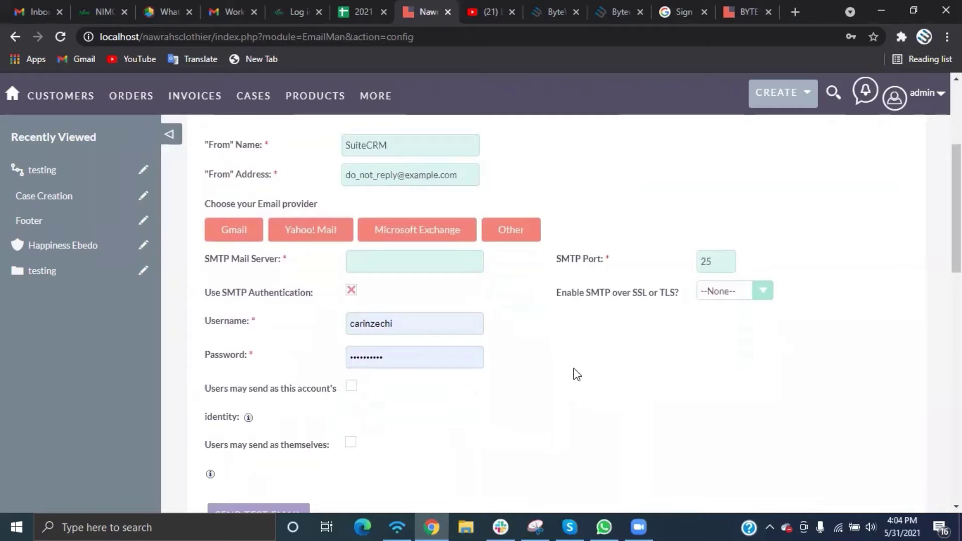
scroll(577, 375, down, 7)
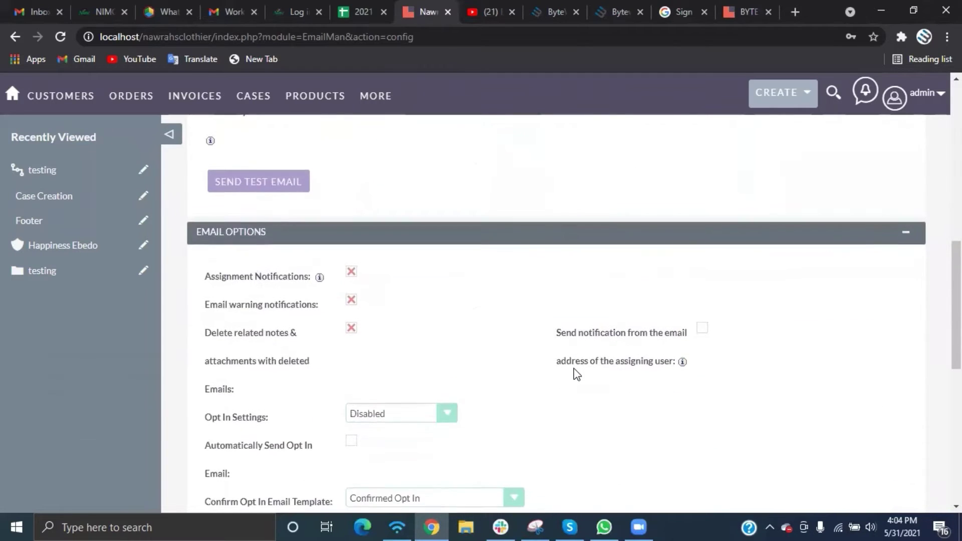
scroll(576, 375, up, 8)
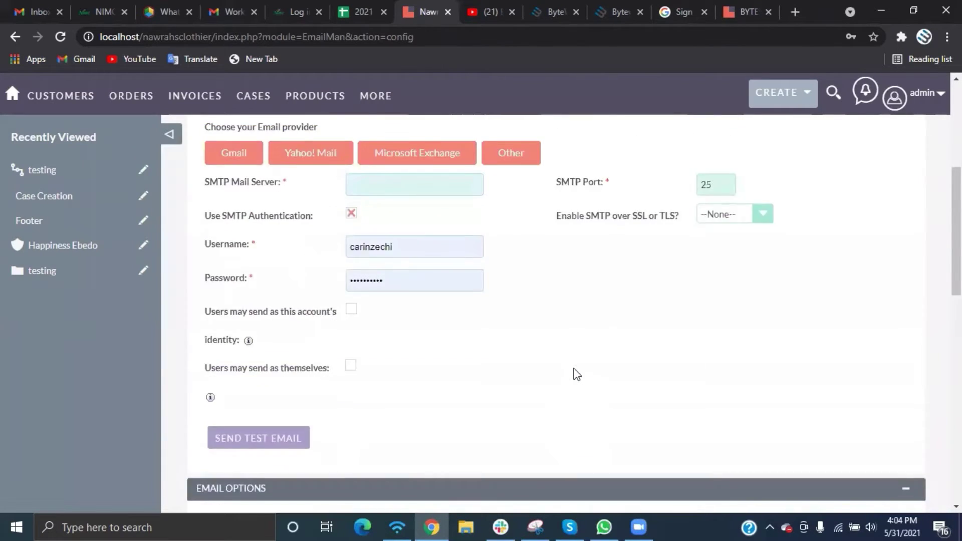
scroll(577, 375, up, 3)
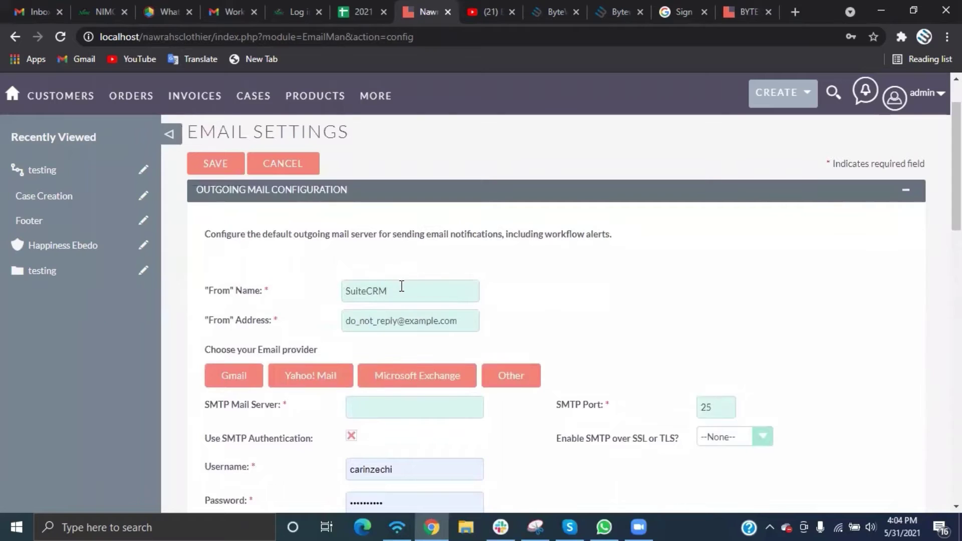
click(402, 286)
key(BackSpace)
key(BackSpace)
key(BackSpace)
key(BackSpace)
key(BackSpace)
key(BackSpace)
key(BackSpace)
key(BackSpace)
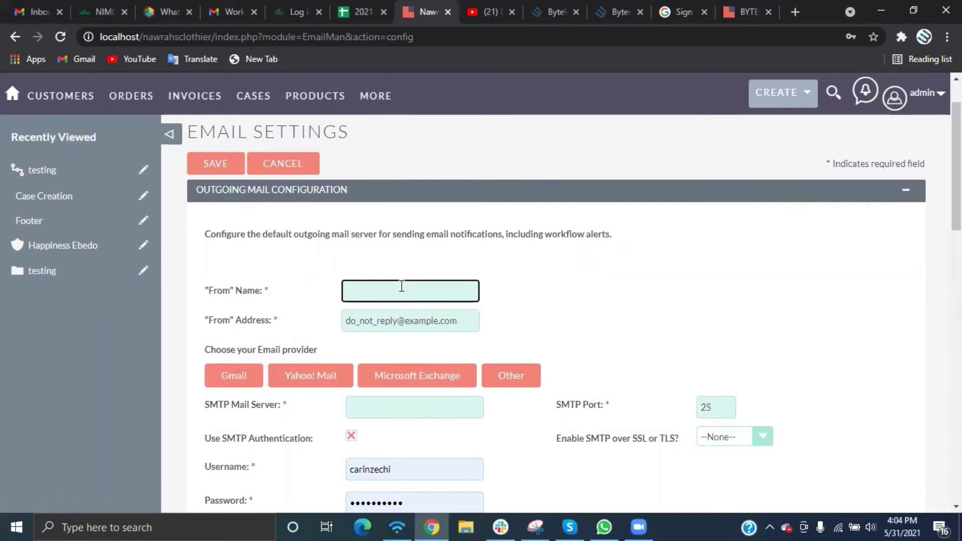
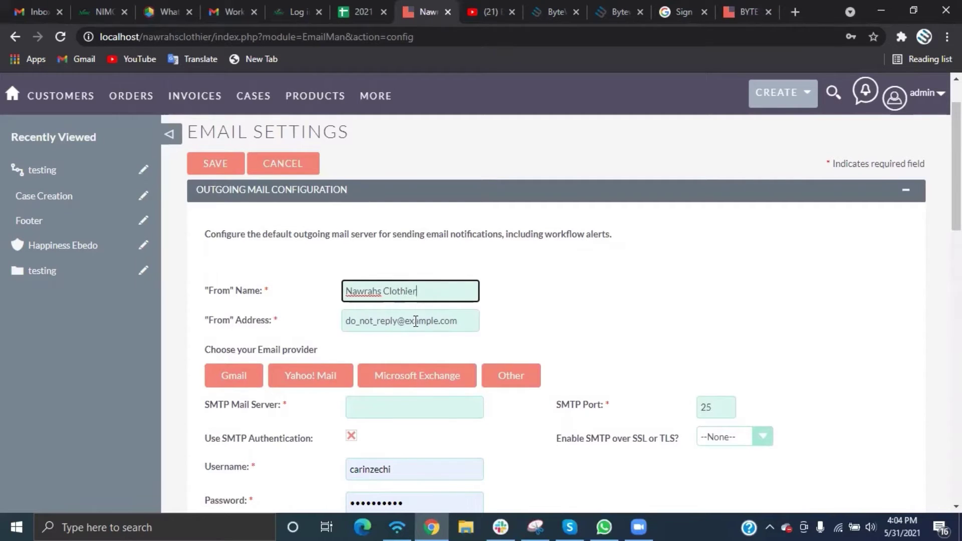
Change the From Address domain to gmail.com
click(445, 325)
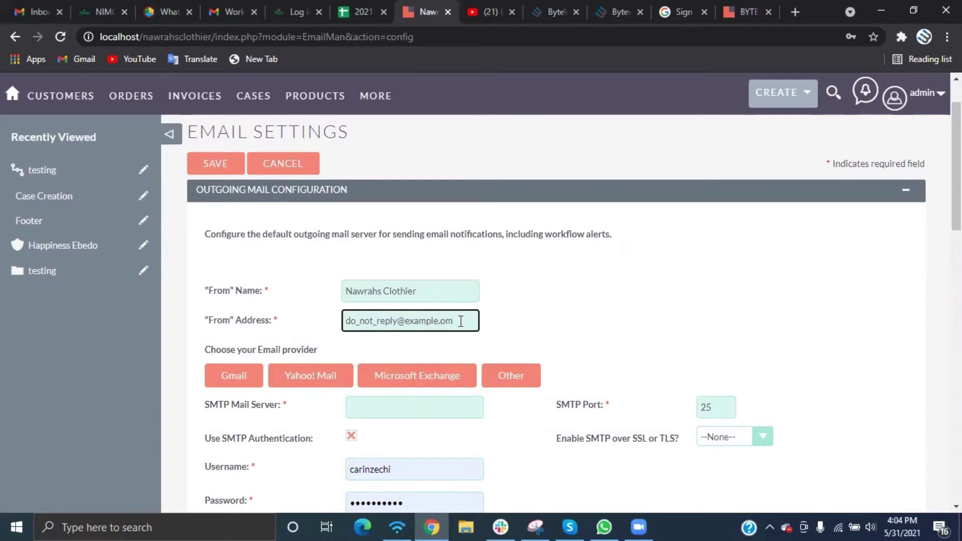
key(BackSpace)
key(BackSpace)
key(BackSpace)
key(BackSpace)
key(BackSpace)
key(BackSpace)
key(BackSpace)
text(gmail.c)
scroll(401, 353, down, 1)
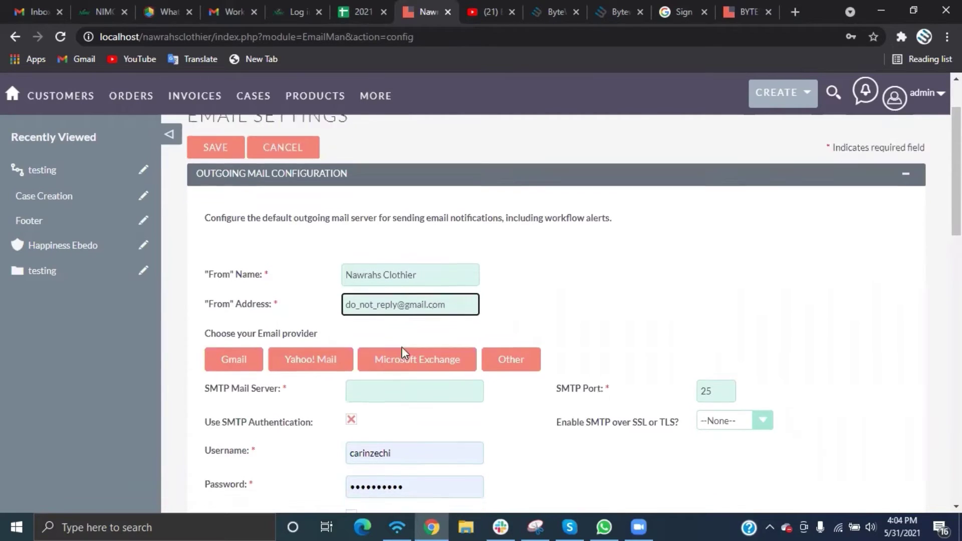
Load Gmail's outgoing server defaults and keep SMTP authentication enabled
click(238, 327)
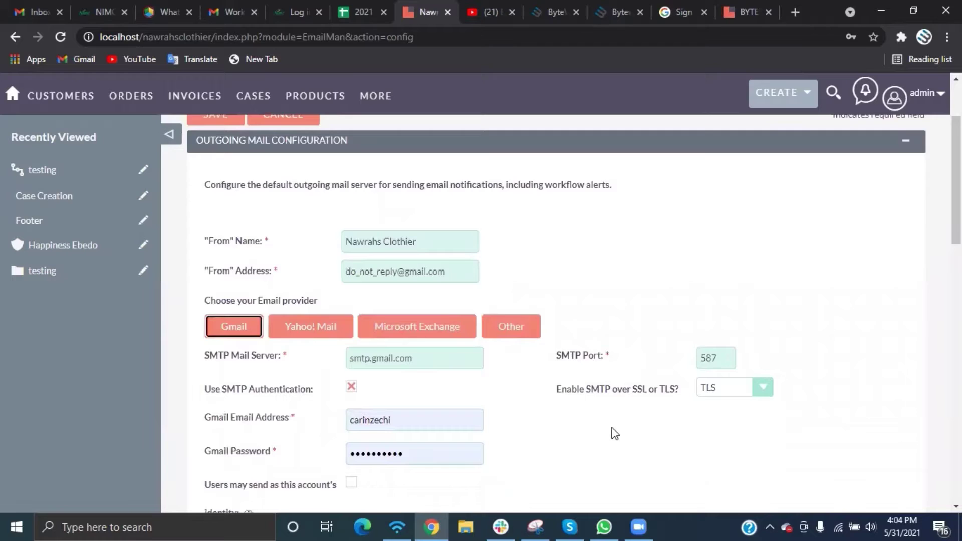
scroll(615, 434, down, 2)
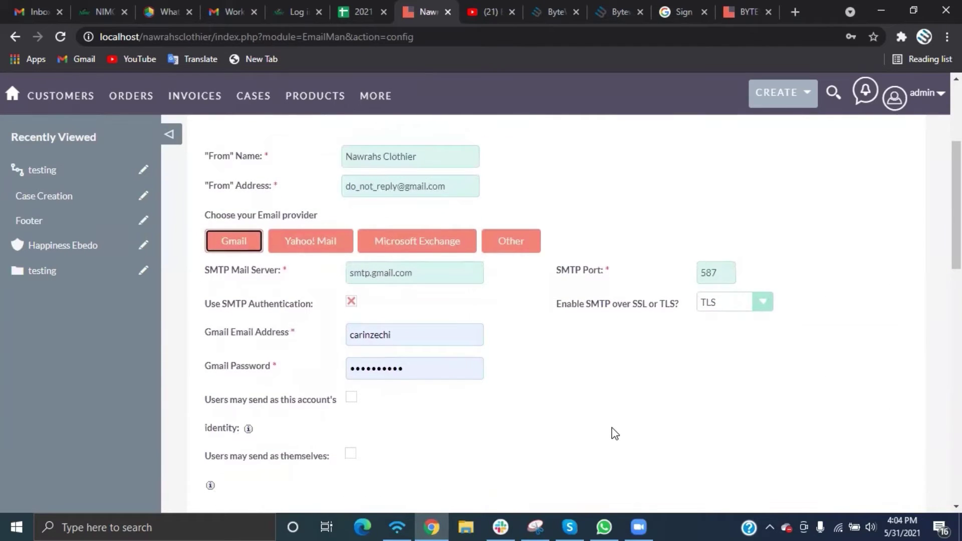
scroll(615, 433, down, 1)
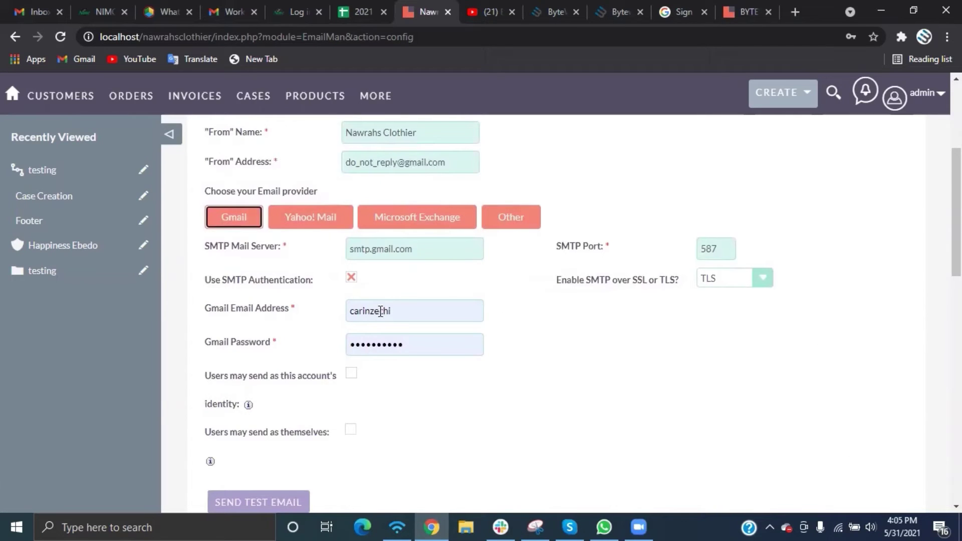
click(350, 278)
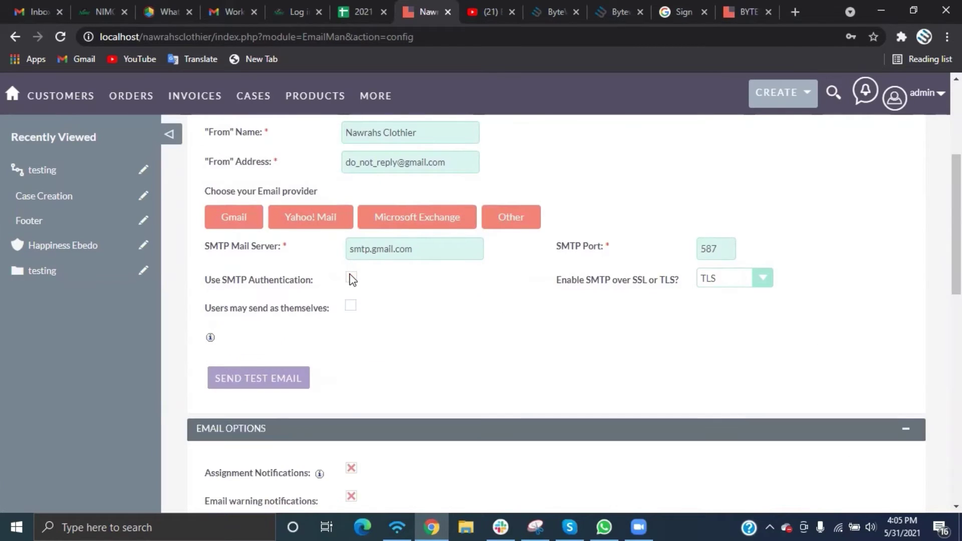
click(352, 280)
Enter the Gmail account username and re-enter the account password
click(407, 318)
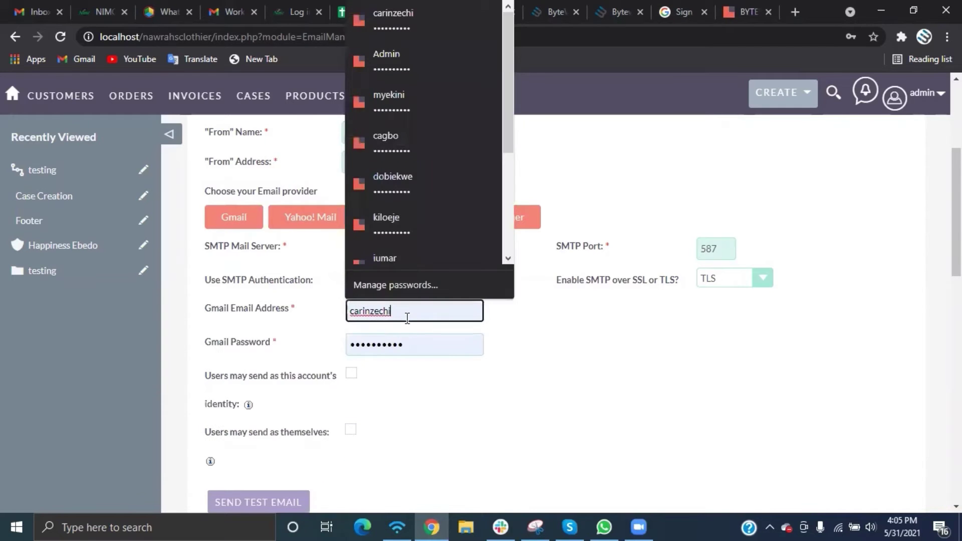
key(BackSpace)
key(BackSpace)
key(BackSpace)
key(BackSpace)
key(BackSpace)
key(BackSpace)
key(BackSpace)
key(BackSpace)
key(BackSpace)
key(BackSpace)
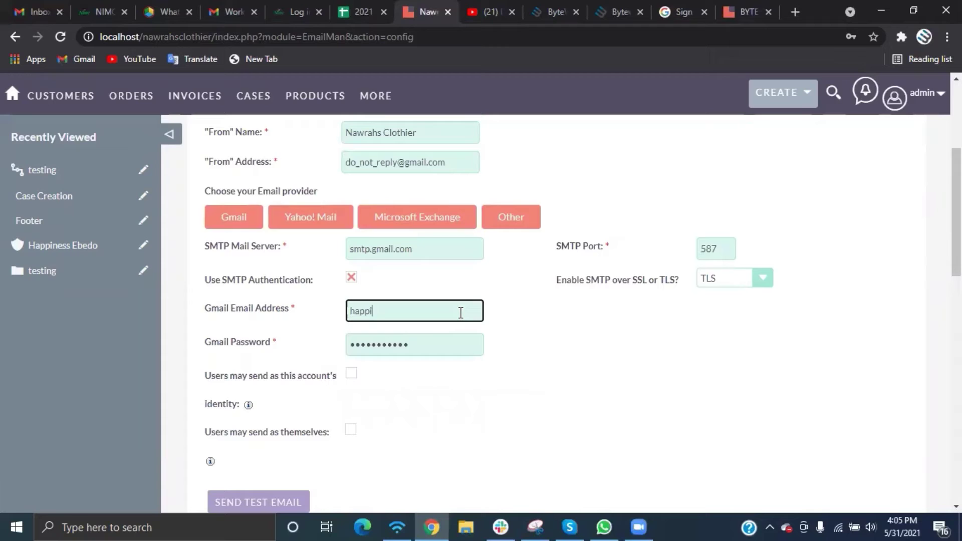
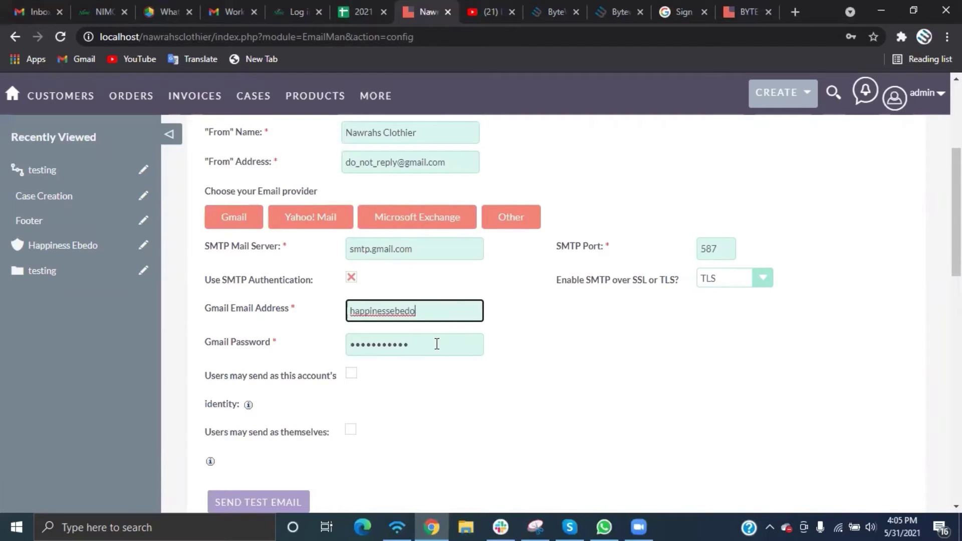
click(436, 344)
key(ctrl+a)
key(BackSpace)
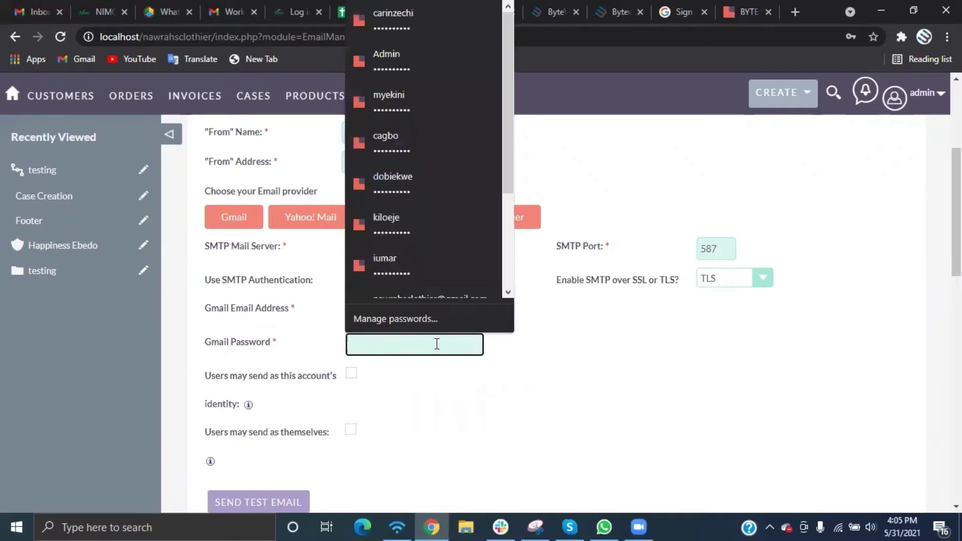
text(••••••)
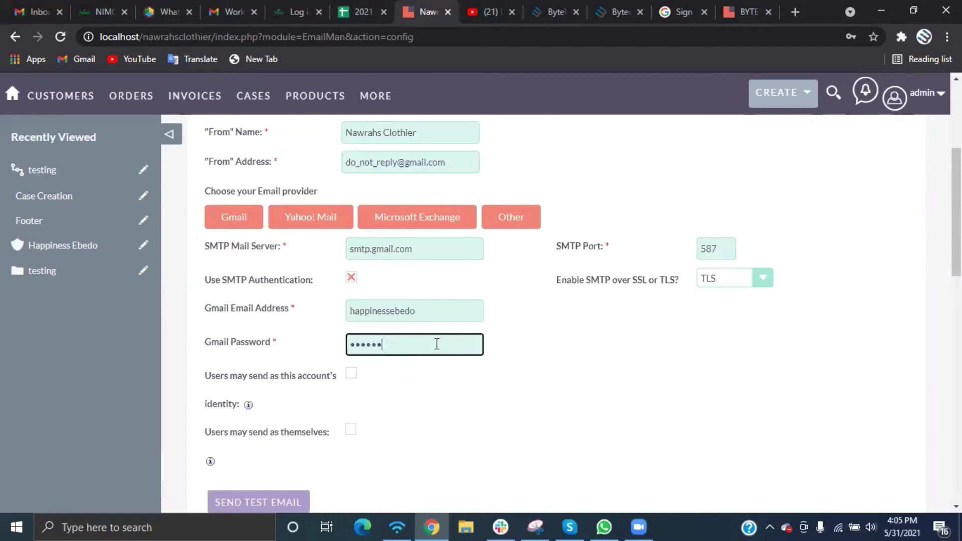
text(•••)
Change the SMTP port from 587 to 465 and select SSL as the connection security
click(717, 248)
key(BackSpace)
key(BackSpace)
key(BackSpace)
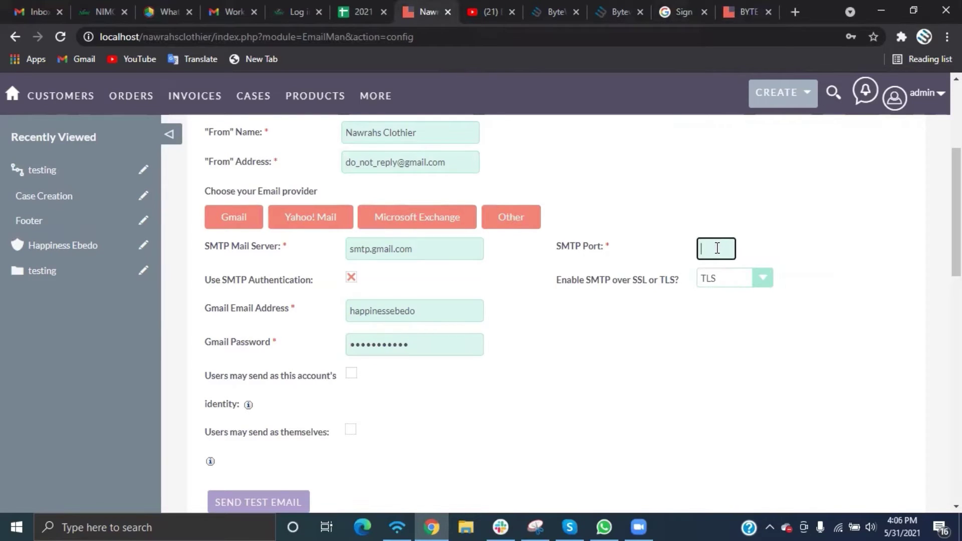
text(465)
click(728, 284)
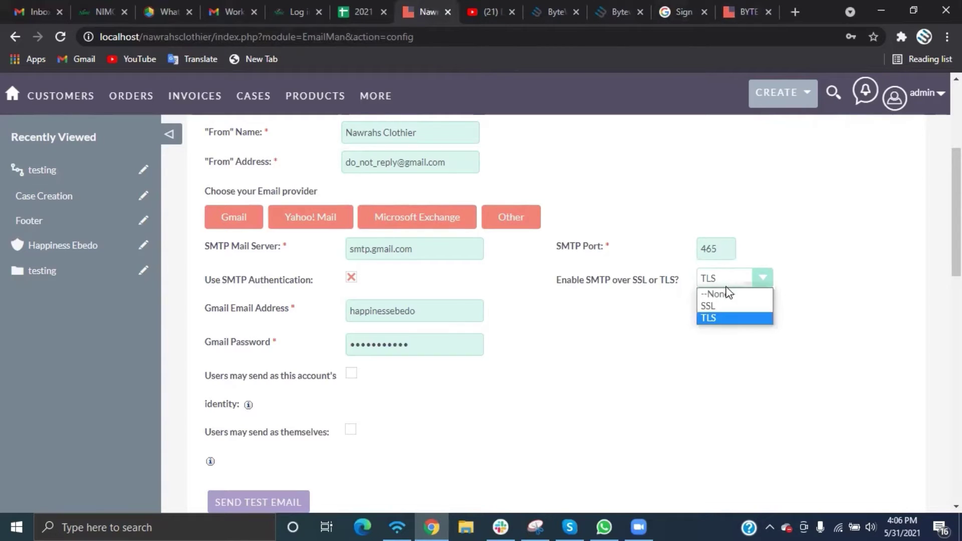
click(713, 306)
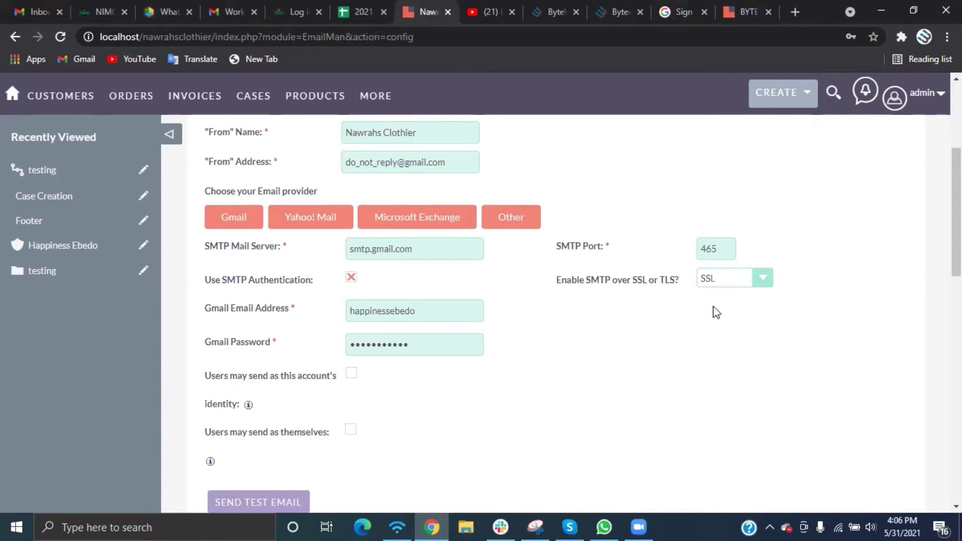
scroll(366, 423, down, 3)
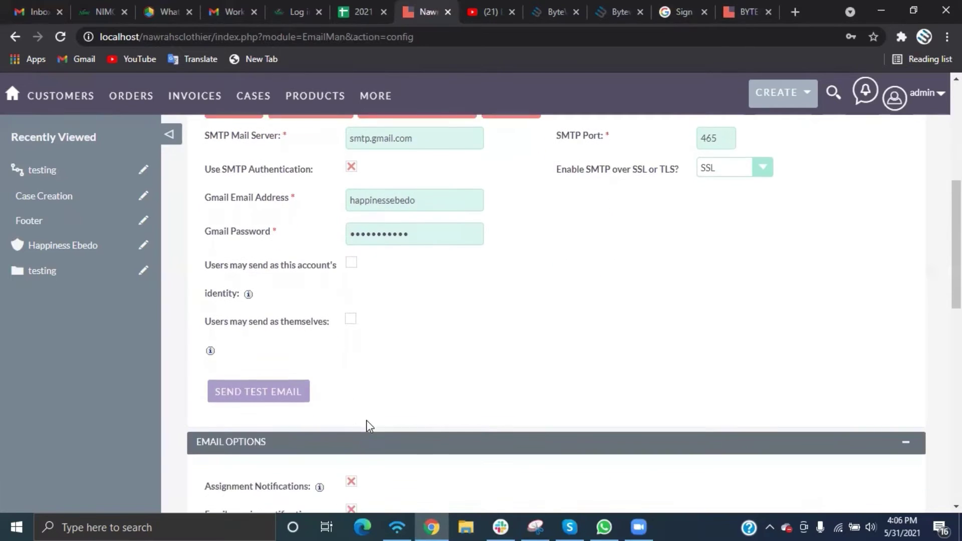
scroll(367, 426, down, 3)
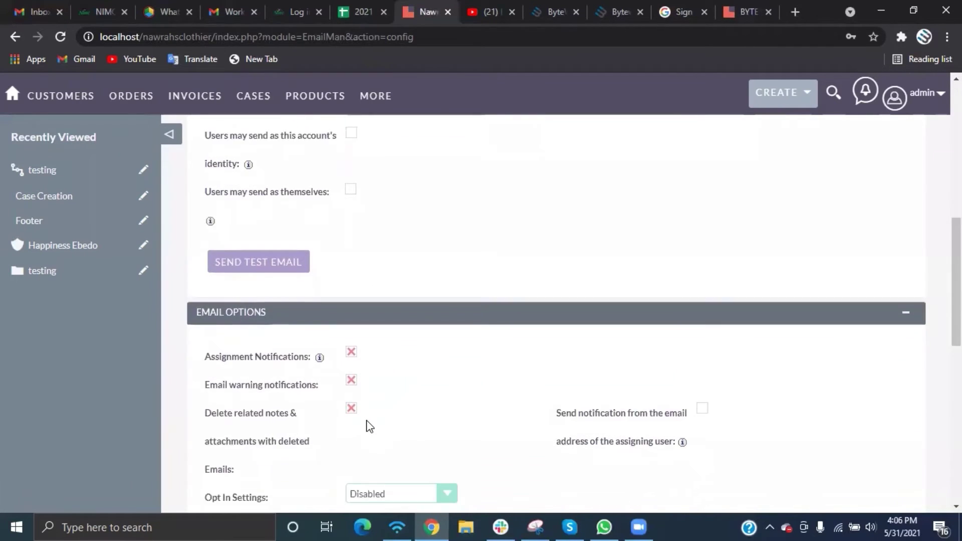
scroll(369, 425, down, 2)
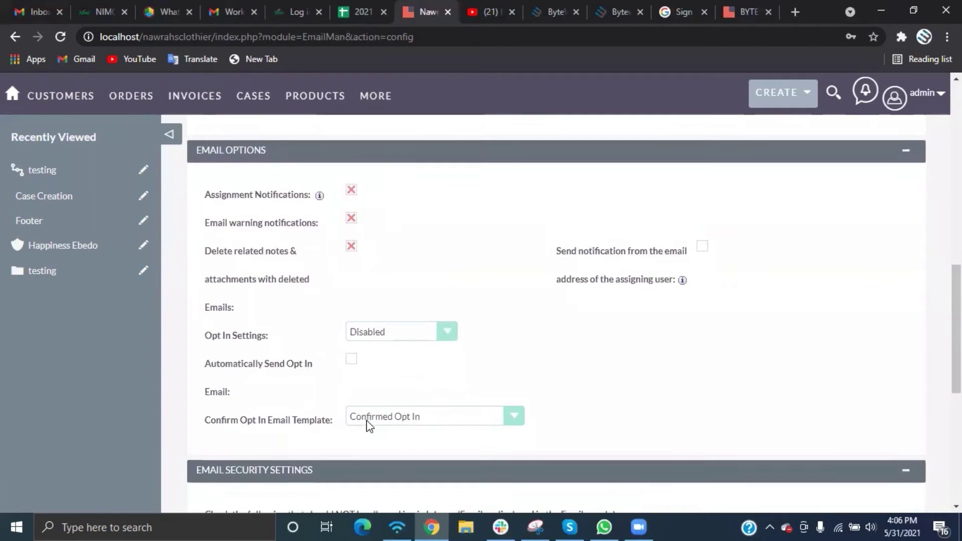
scroll(369, 426, down, 6)
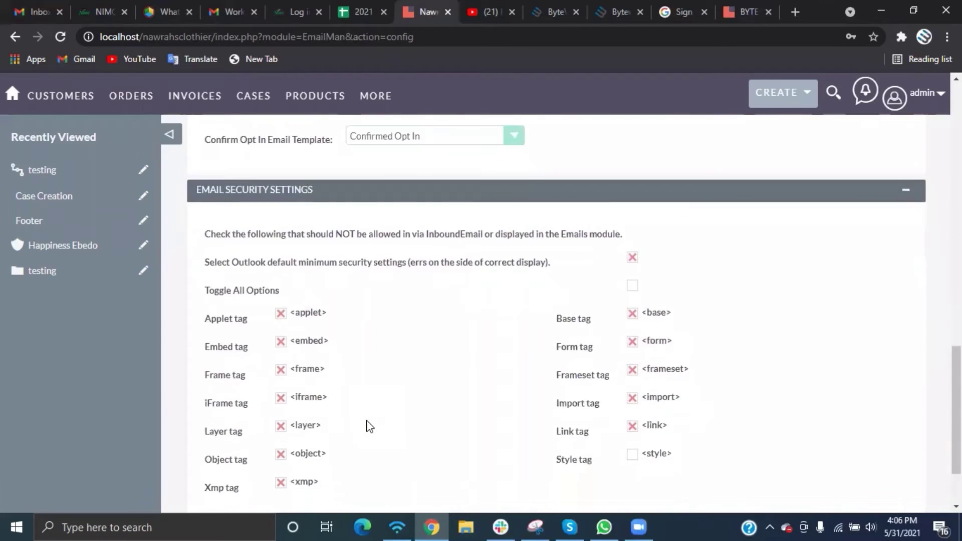
scroll(369, 426, down, 1)
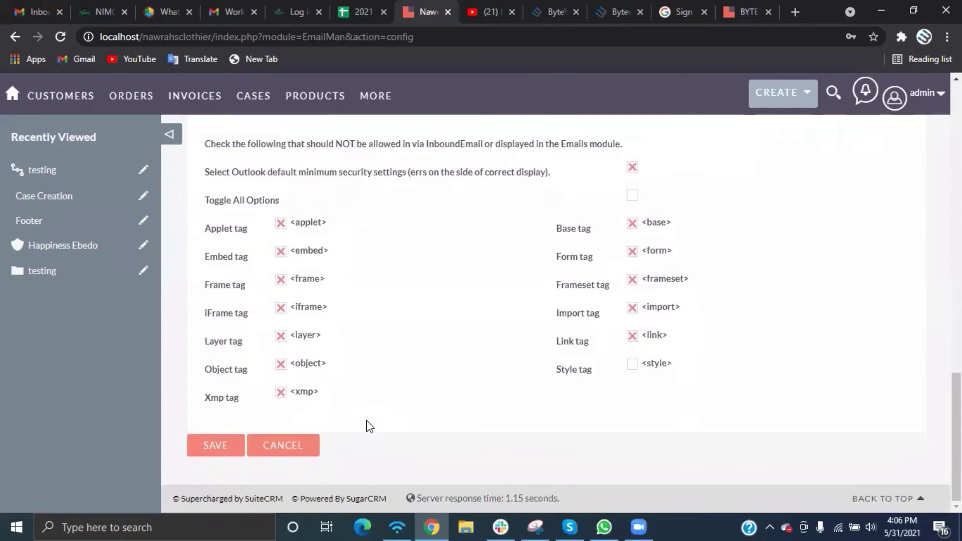
scroll(369, 426, up, 14)
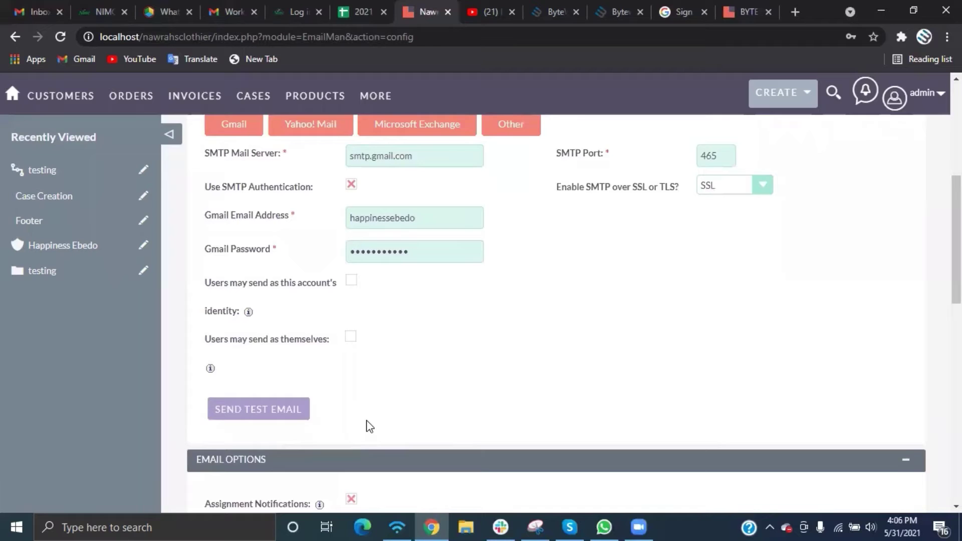
scroll(369, 426, up, 2)
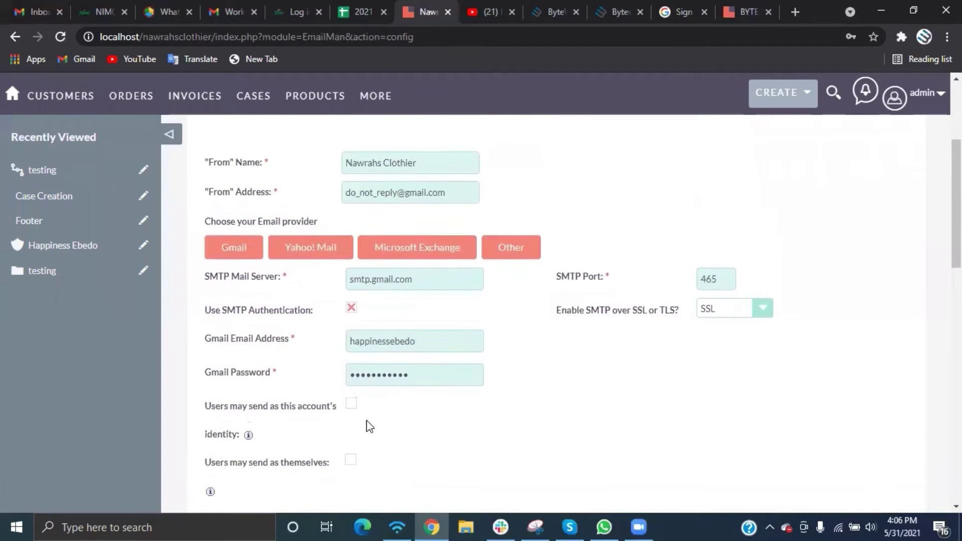
Send a test email to the suggested work address; it fails with 'SMTP Error: Could not authenticate.'
scroll(369, 426, down, 1)
scroll(369, 426, down, 1)
click(261, 448)
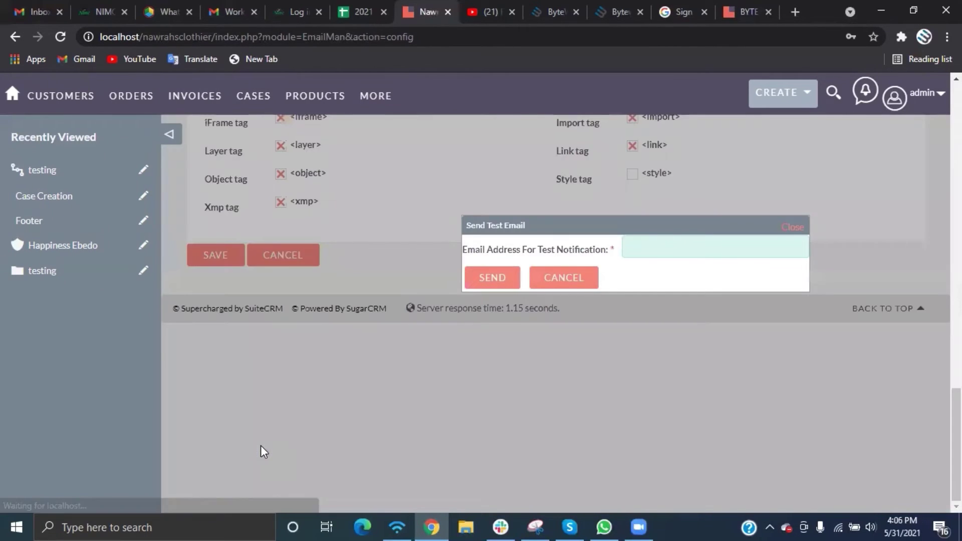
click(669, 246)
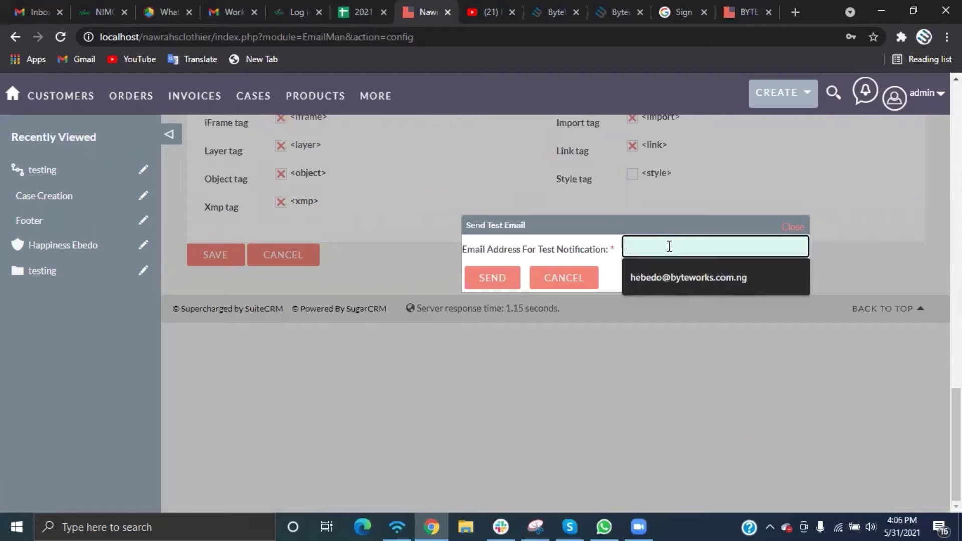
click(668, 271)
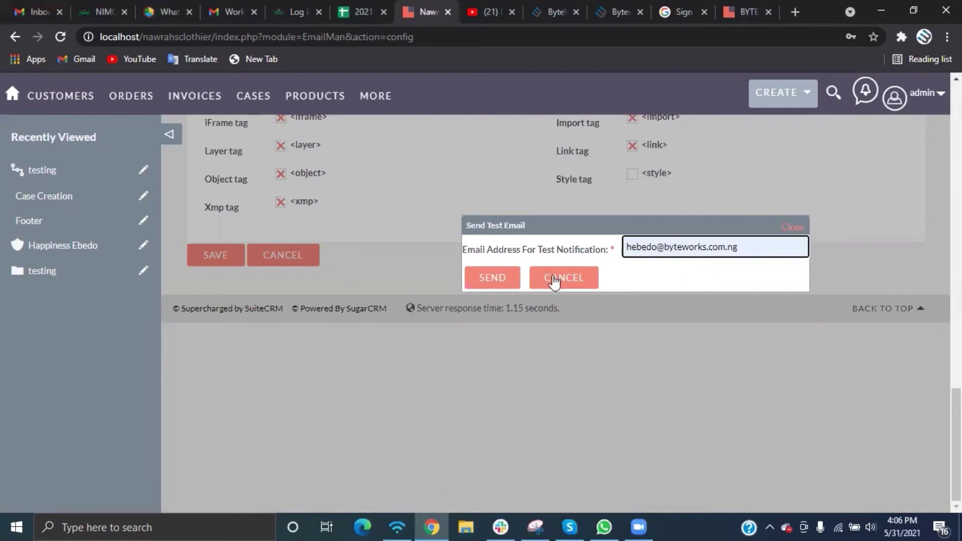
click(491, 277)
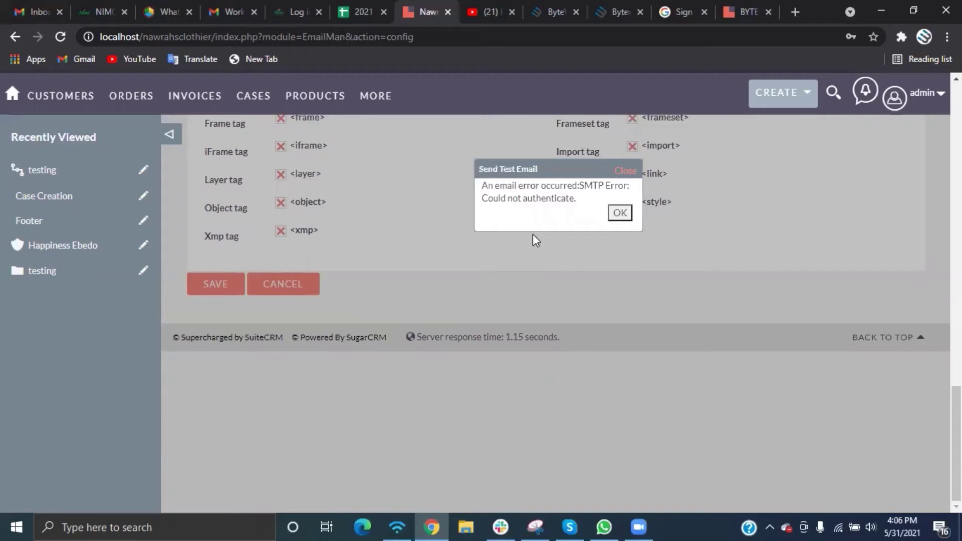
Dismiss the authentication error and open Gmail's full settings page from quick settings
click(620, 213)
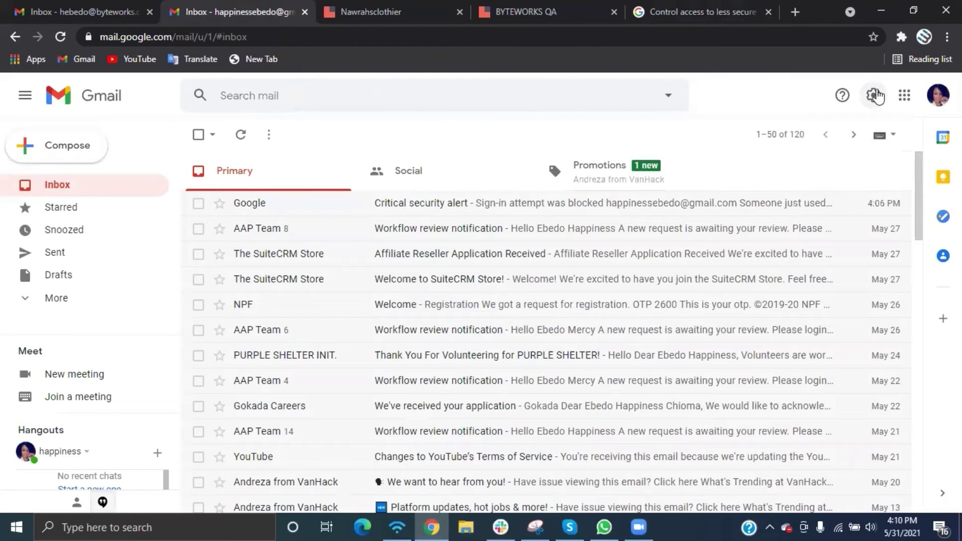
click(873, 97)
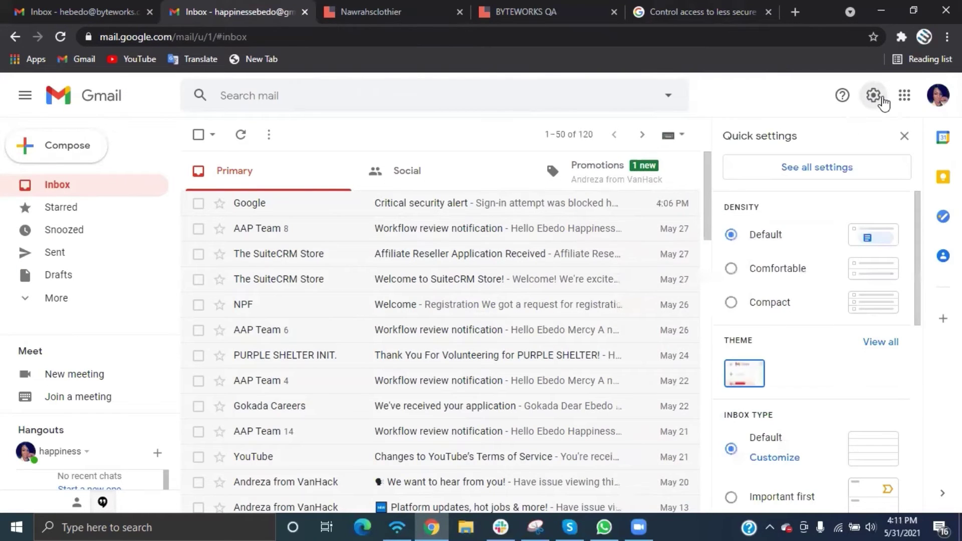
click(808, 170)
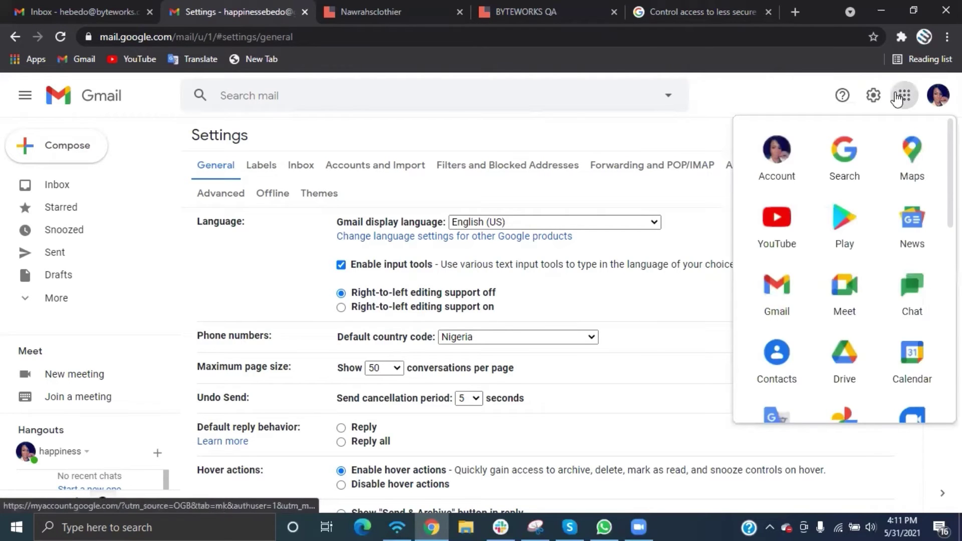
scroll(844, 275, down, 2)
scroll(790, 155, up, 2)
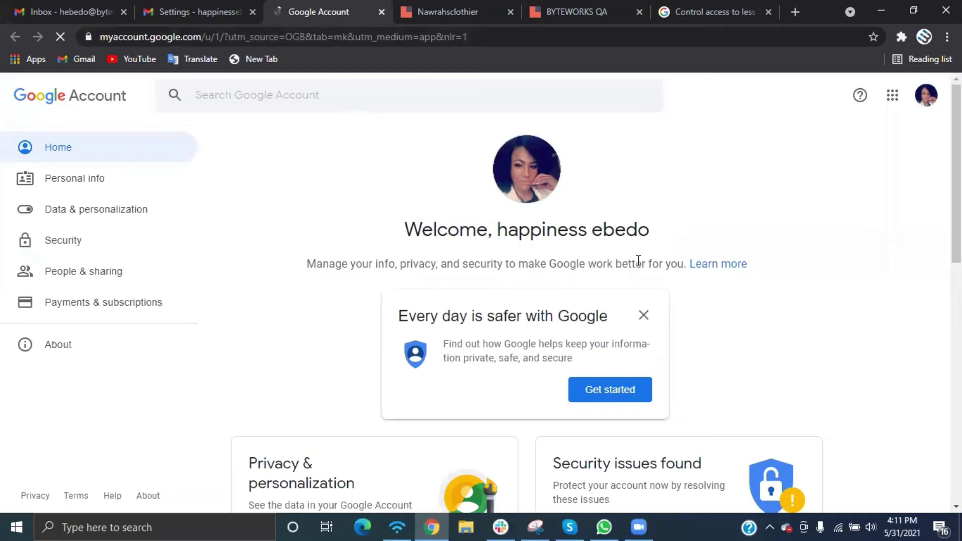
In Google Account Security, switch Less secure app access on
click(59, 241)
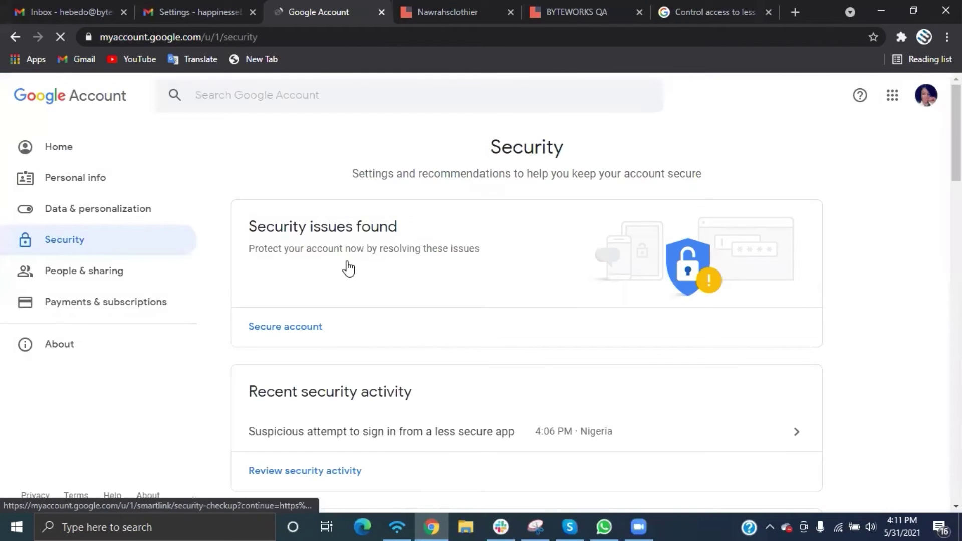
scroll(349, 269, down, 4)
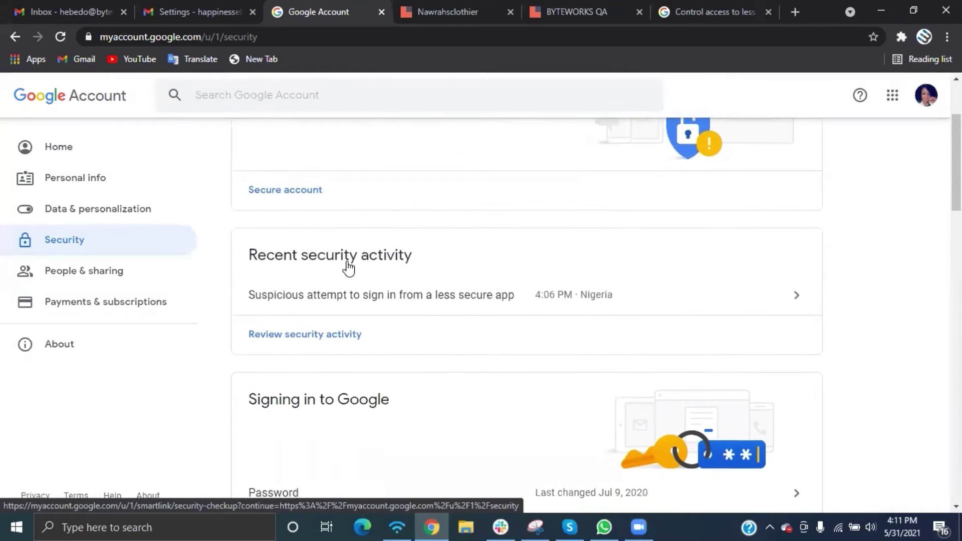
scroll(349, 269, down, 4)
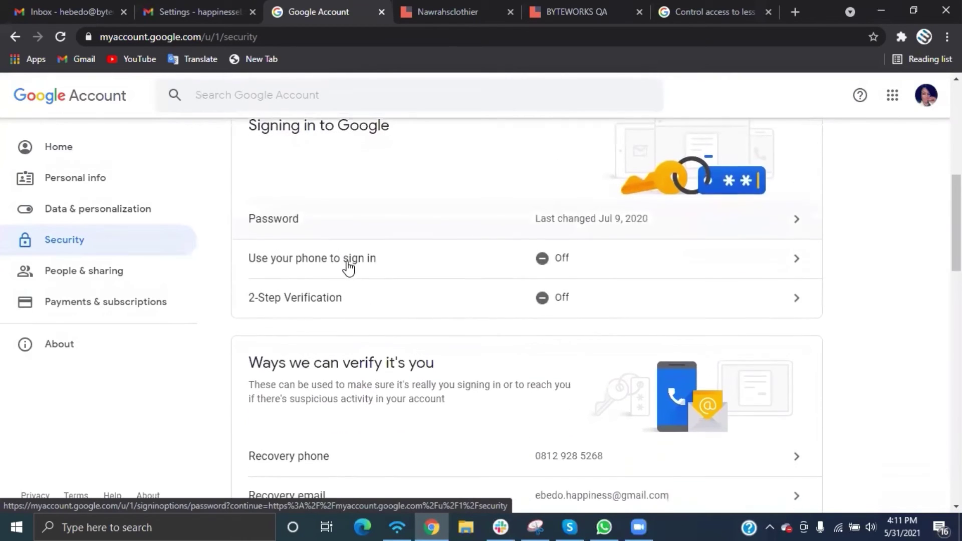
scroll(348, 269, down, 9)
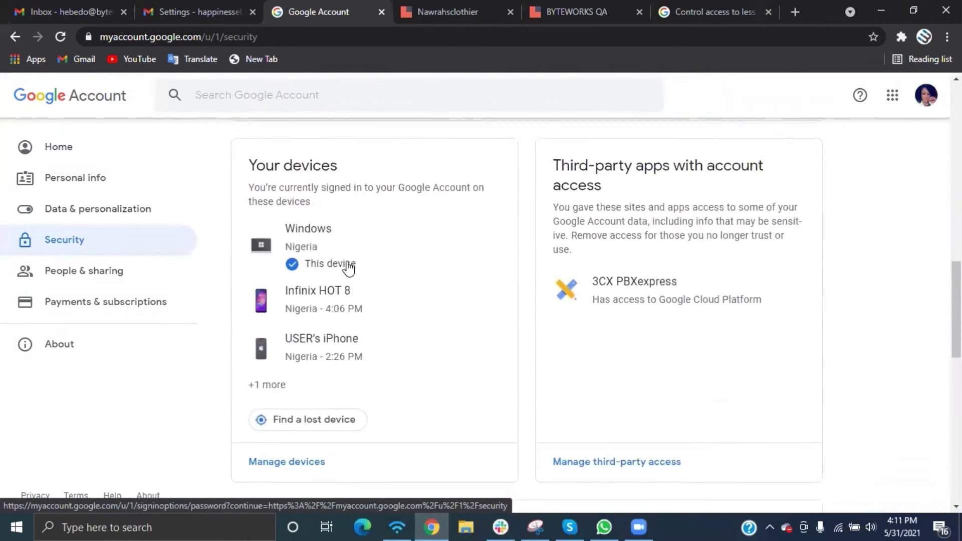
scroll(348, 269, down, 5)
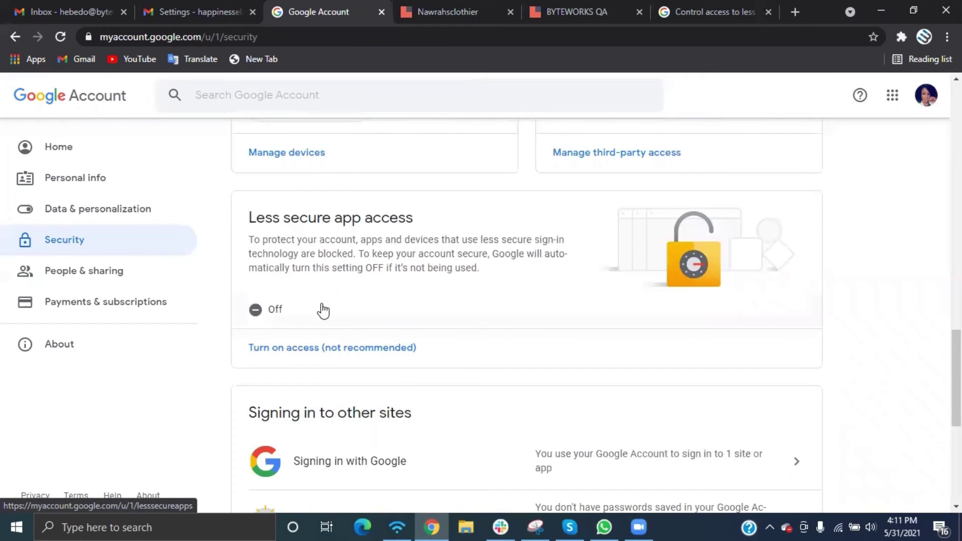
click(255, 311)
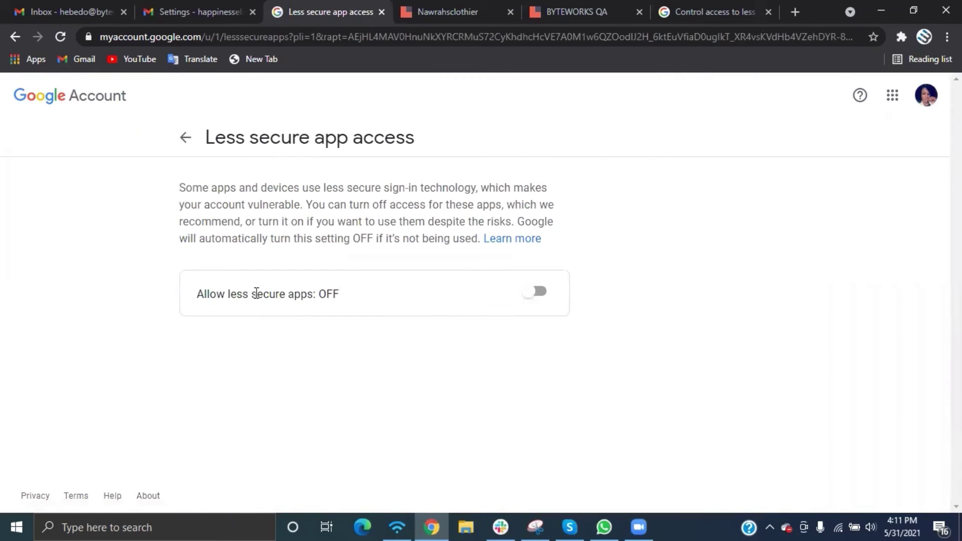
click(532, 295)
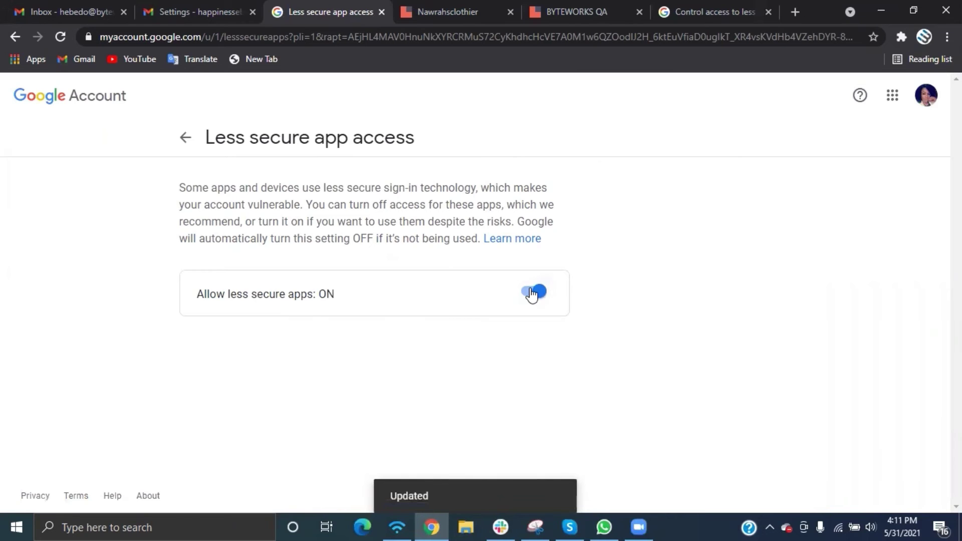
Back in SuiteCRM, resend the test email to the Gmail address and confirm it was sent
click(409, 15)
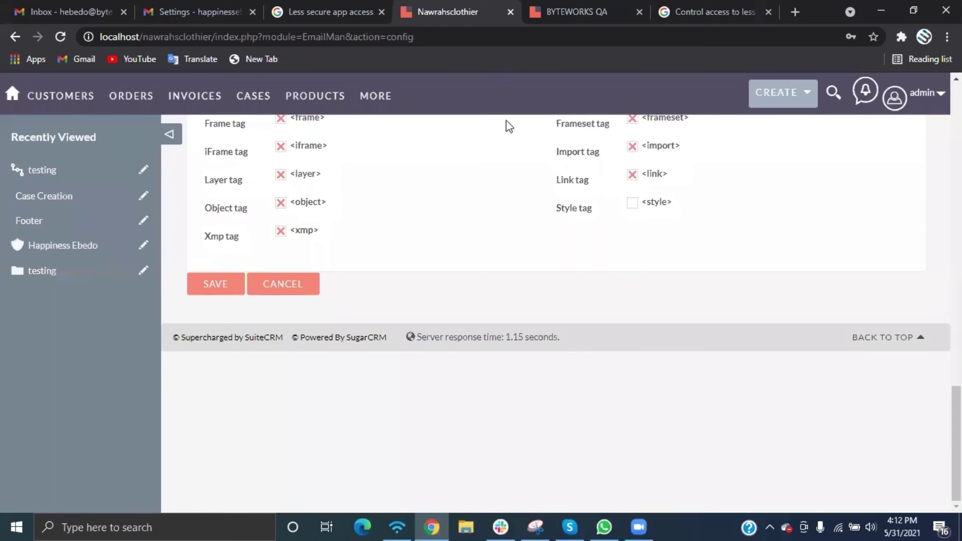
scroll(558, 169, up, 4)
scroll(557, 169, up, 10)
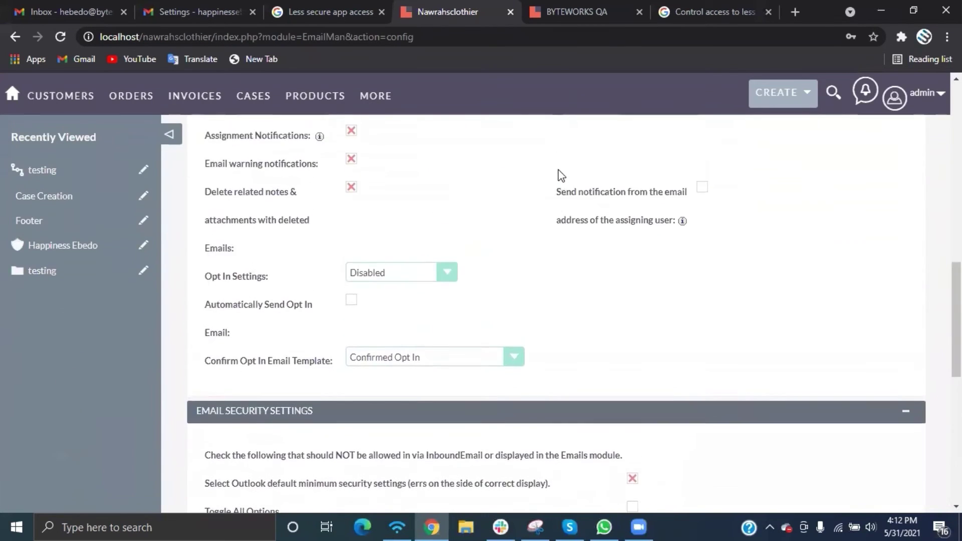
scroll(556, 171, up, 1)
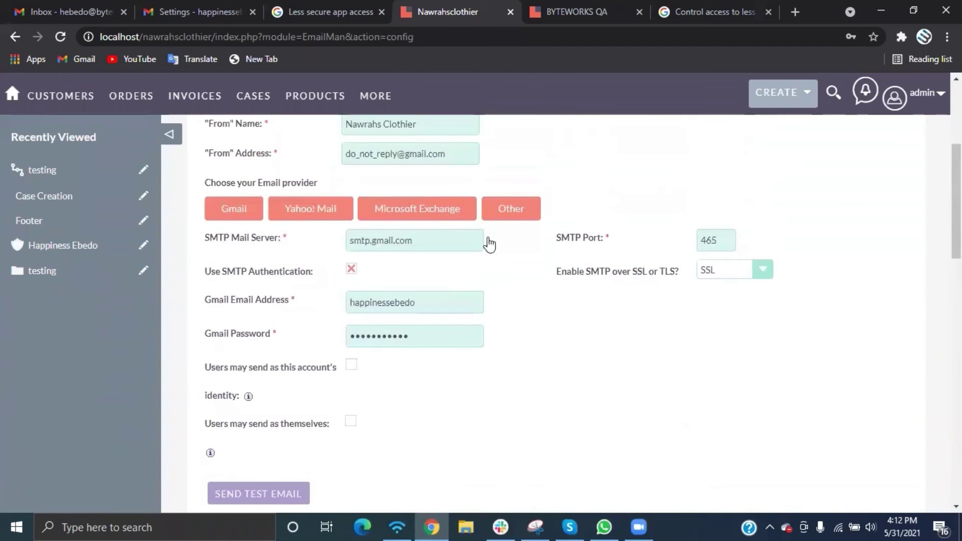
click(273, 493)
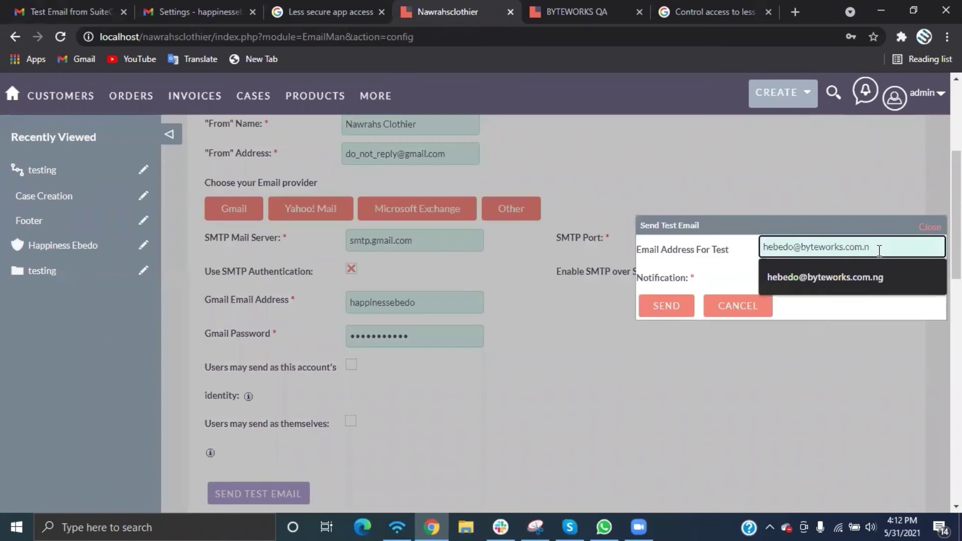
key(BackSpace)
key(BackSpace)
key(BackSpace)
key(BackSpace)
key(BackSpace)
key(BackSpace)
key(BackSpace)
key(BackSpace)
key(BackSpace)
key(BackSpace)
key(BackSpace)
key(BackSpace)
key(BackSpace)
key(BackSpace)
key(BackSpace)
key(BackSpace)
key(BackSpace)
key(BackSpace)
key(BackSpace)
key(BackSpace)
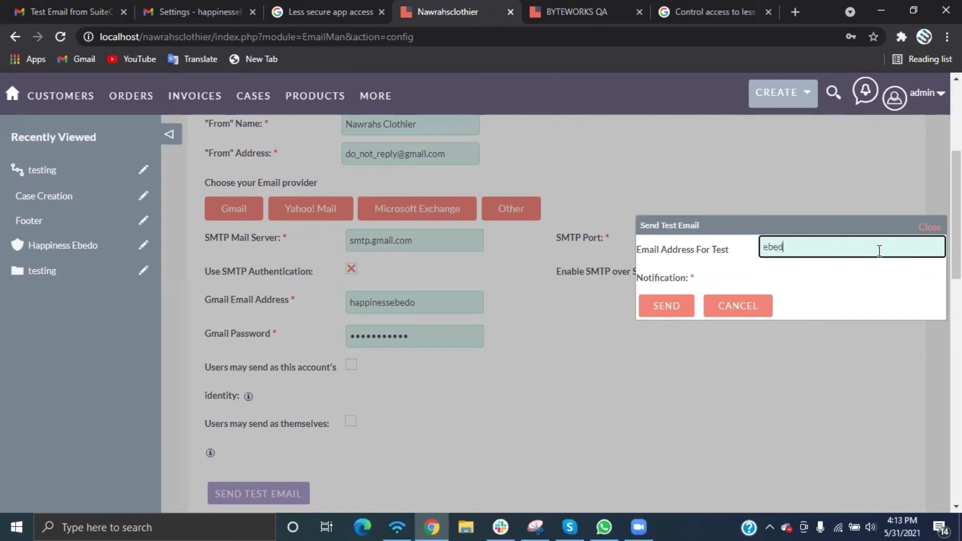
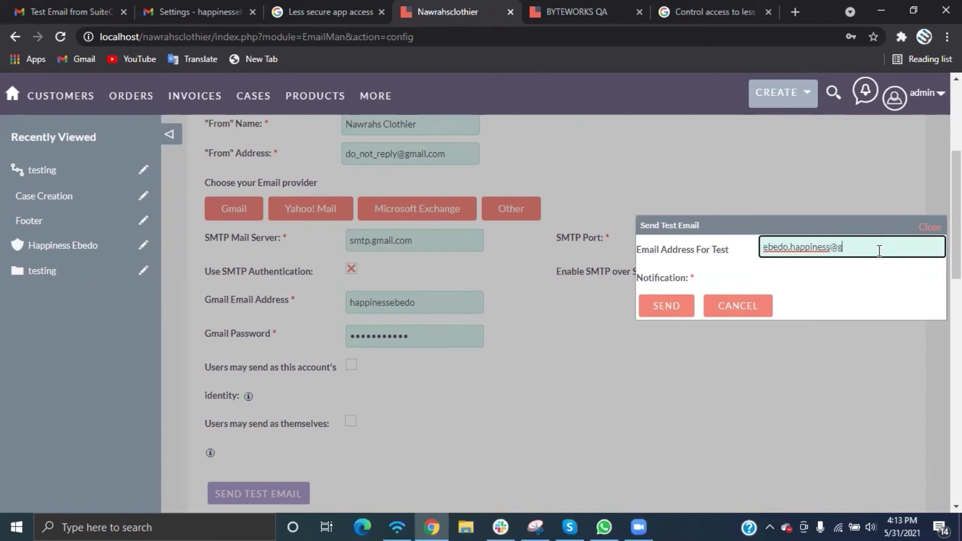
click(673, 304)
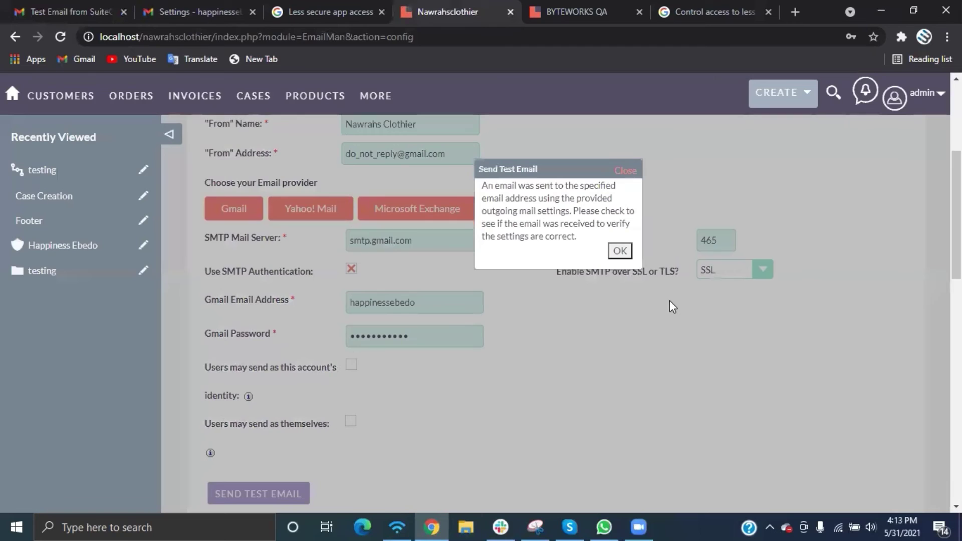
click(620, 251)
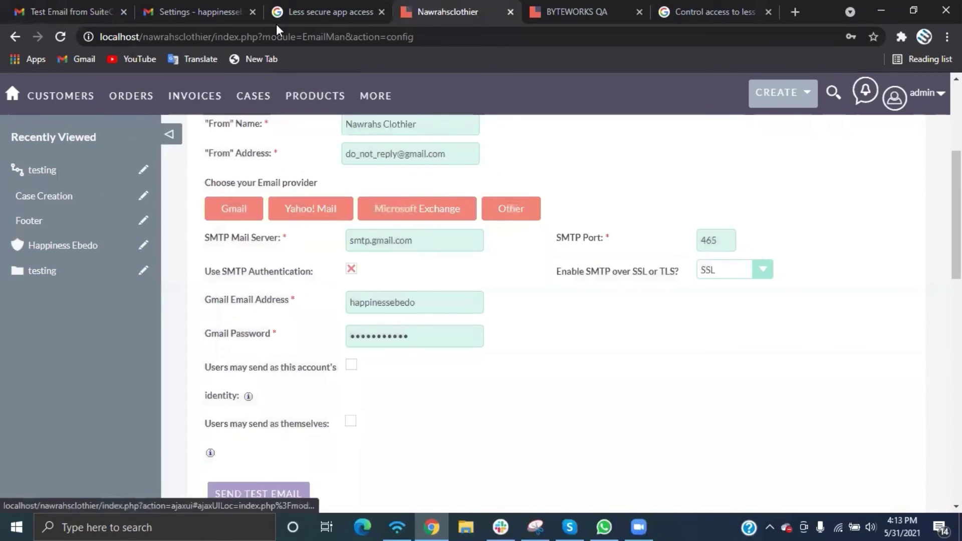
Switch to the recipient Gmail account and open the 'Test Email from SuiteCRM' message
click(203, 16)
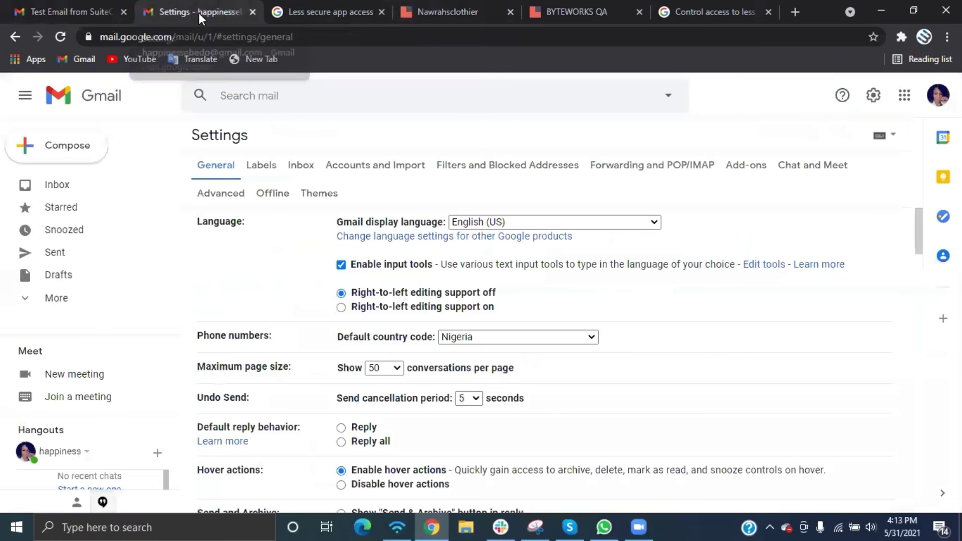
click(932, 100)
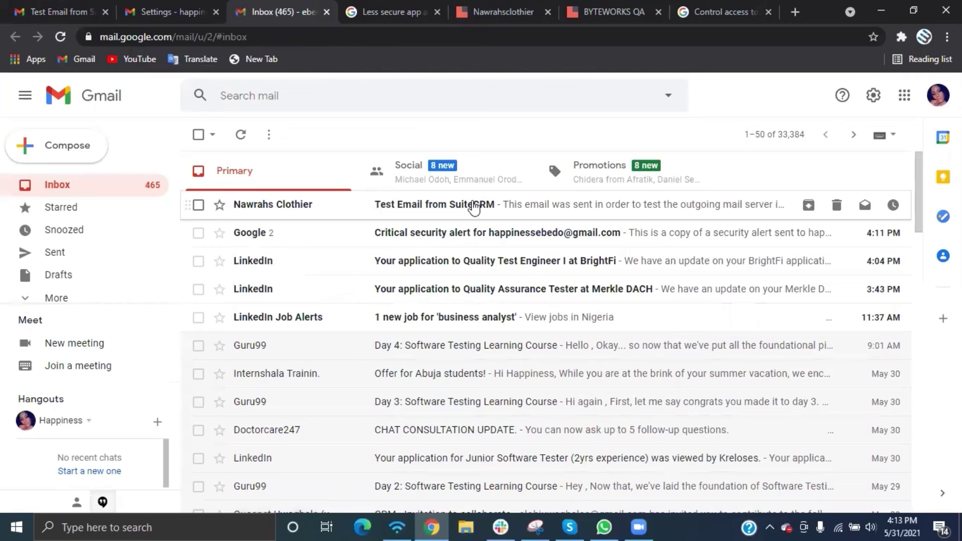
click(473, 205)
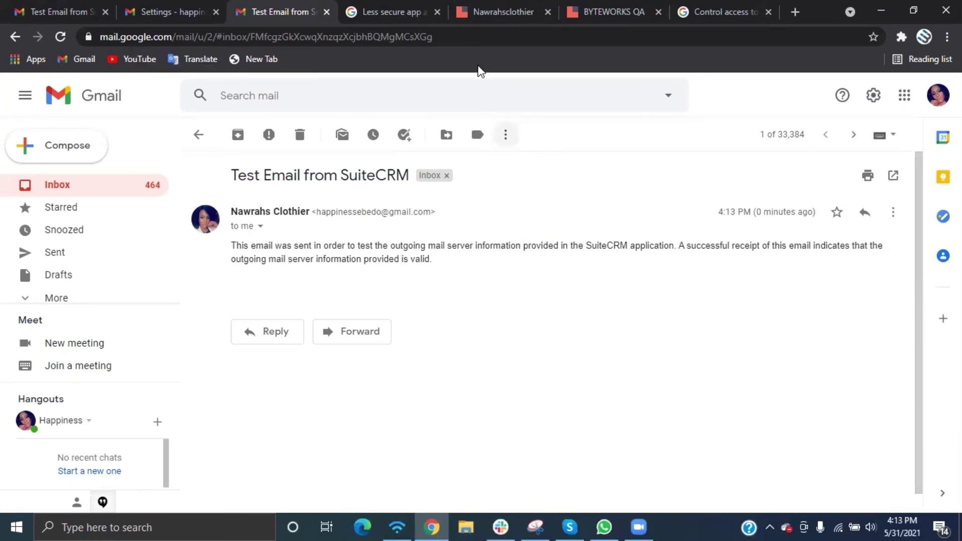
Save the Gmail SMTP email settings in SuiteCRM and open the admin user menu to log out
click(466, 29)
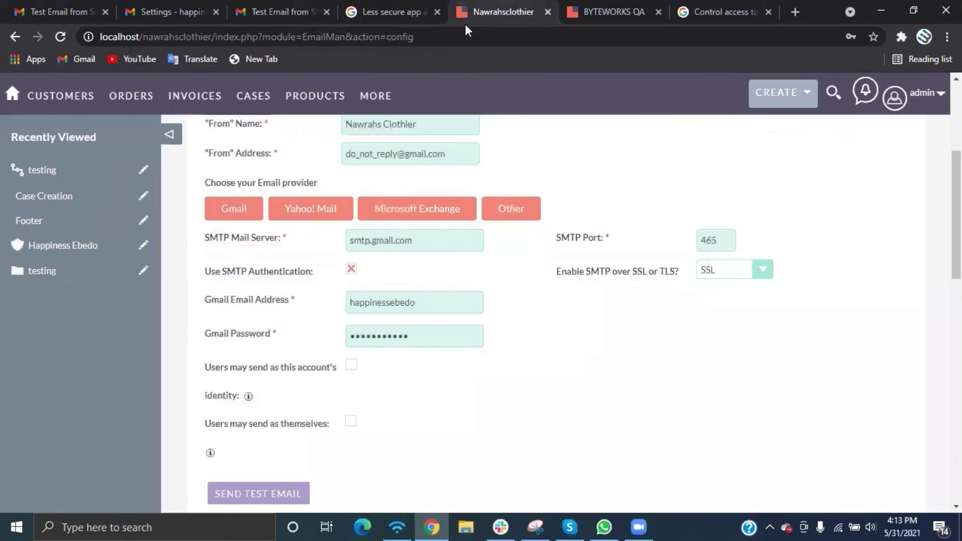
scroll(630, 365, up, 5)
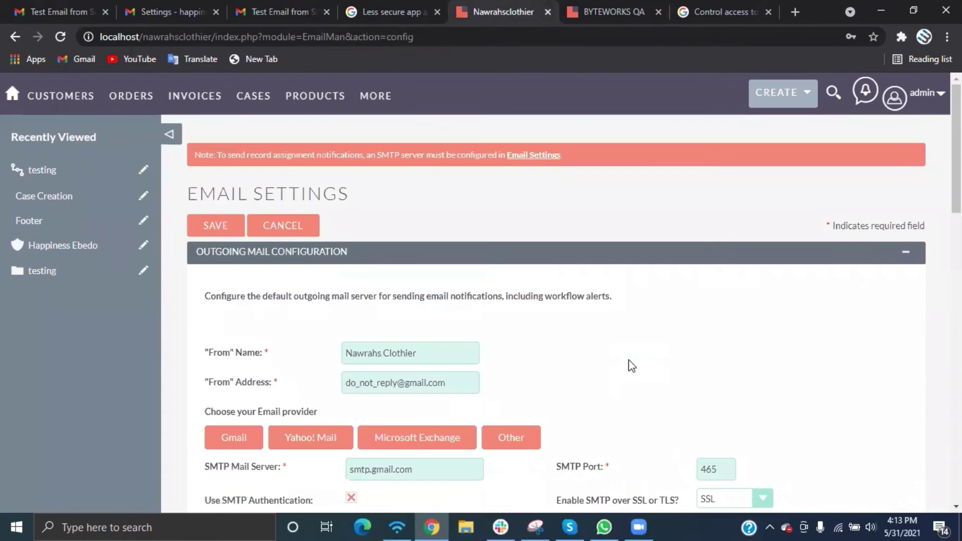
click(227, 228)
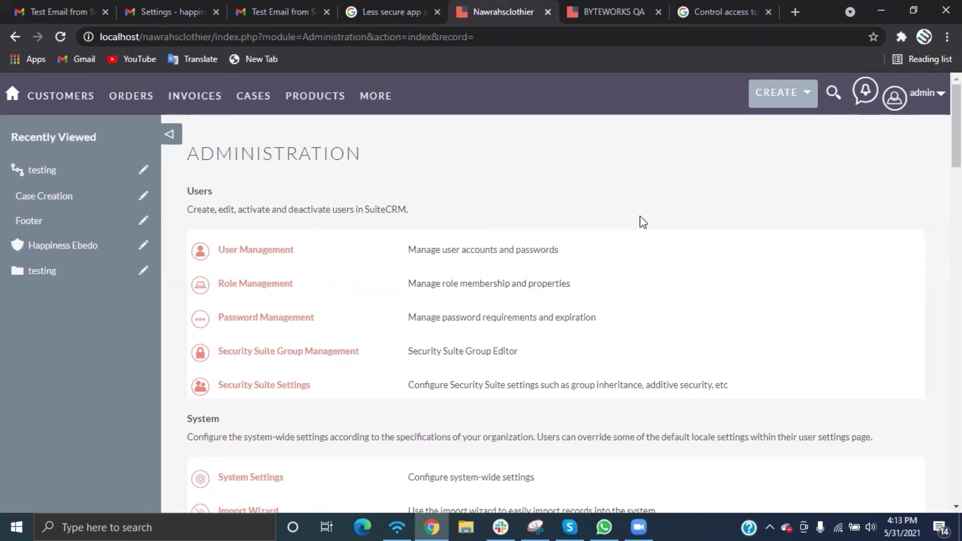
scroll(677, 290, down, 8)
scroll(677, 289, down, 6)
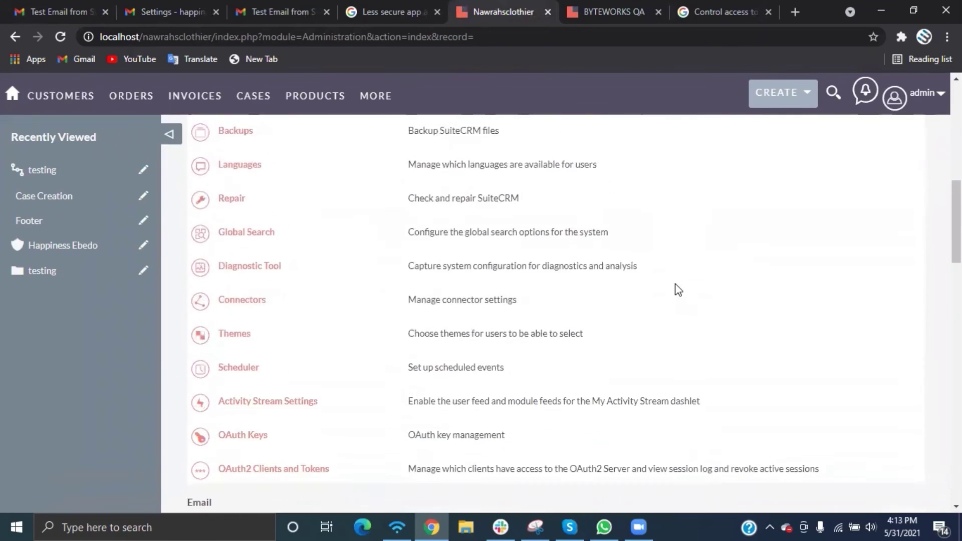
scroll(677, 289, up, 14)
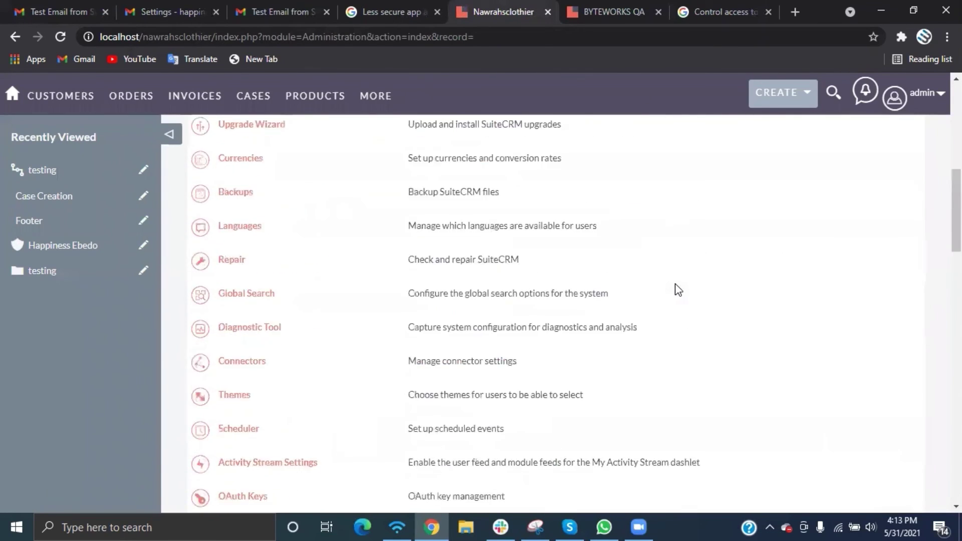
click(927, 94)
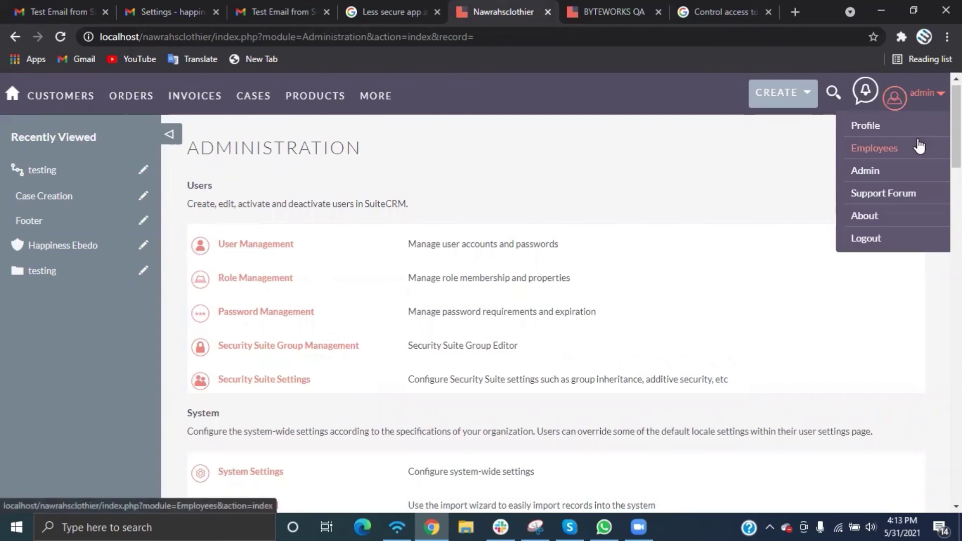
click(876, 241)
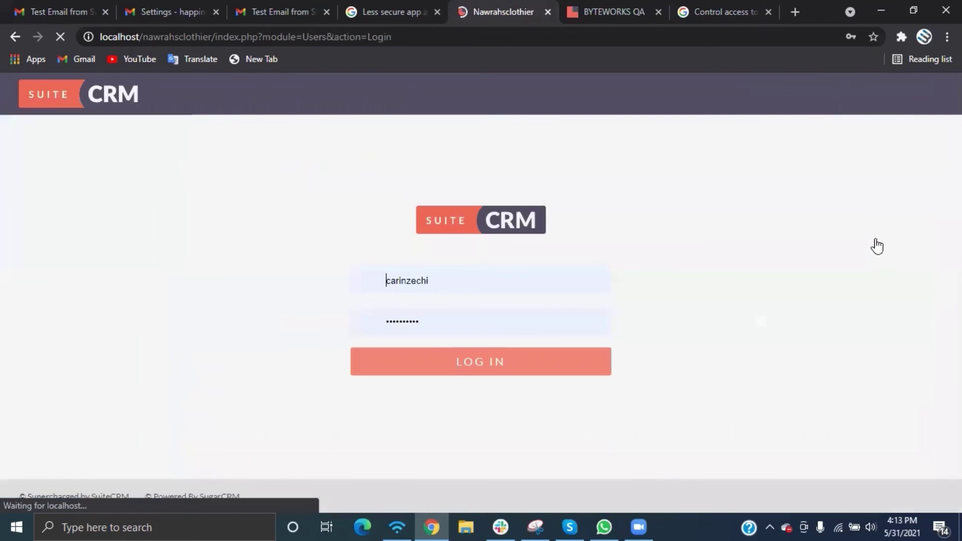